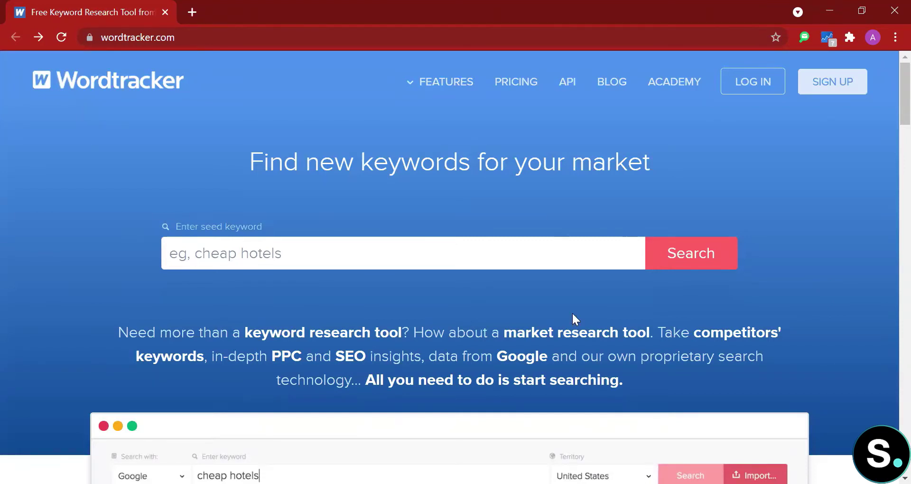
Run a Wordtracker keyword search for the seed 'digital marketing'
left_click(374, 264)
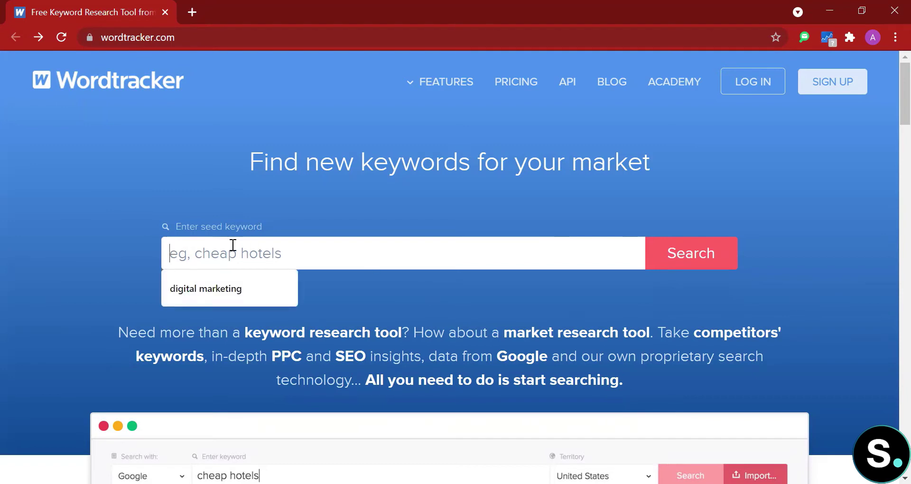
left_click(220, 288)
left_click(701, 256)
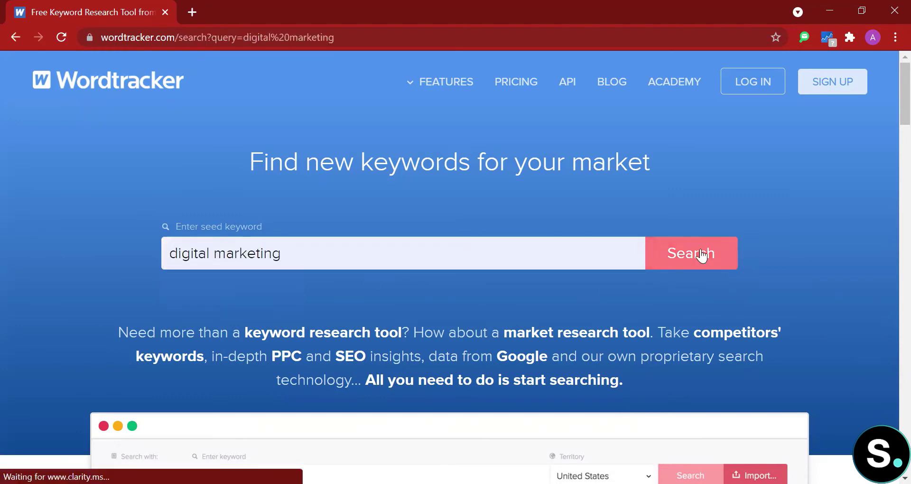
Check the search engine options, keeping Google selected
left_click(109, 182)
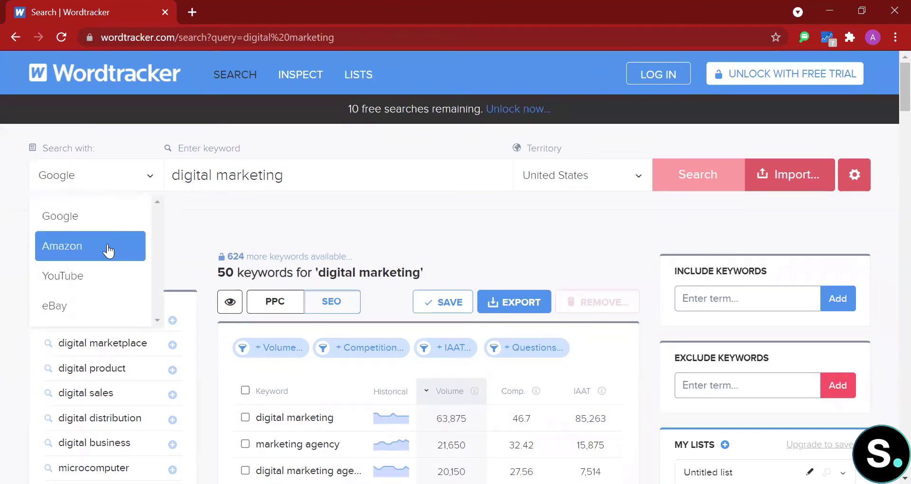
scroll(108, 246, "down", 1)
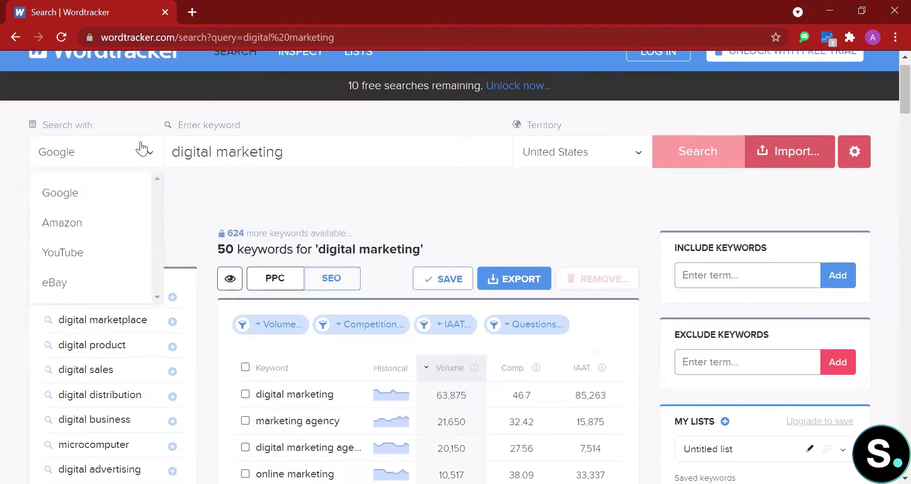
left_click(141, 151)
scroll(285, 185, "up", 1)
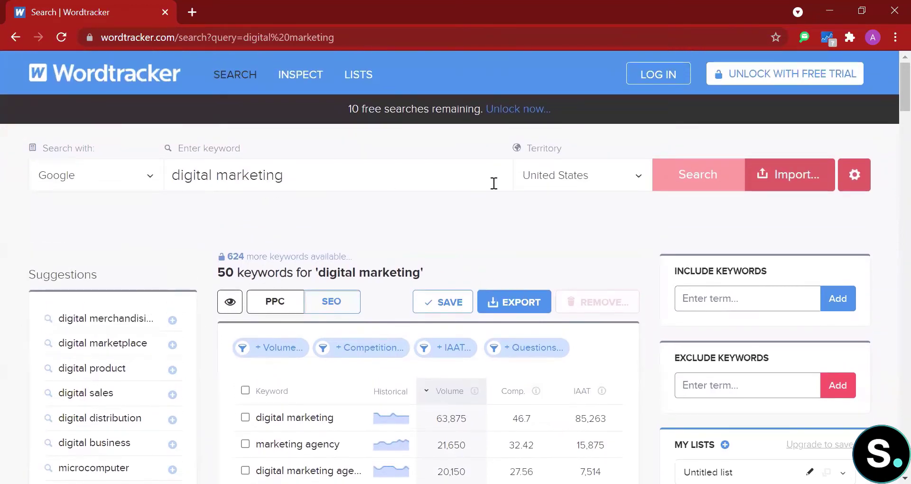
Confirm the United States territory and open the multiple-seed-keywords import form
left_click(551, 189)
left_click(821, 173)
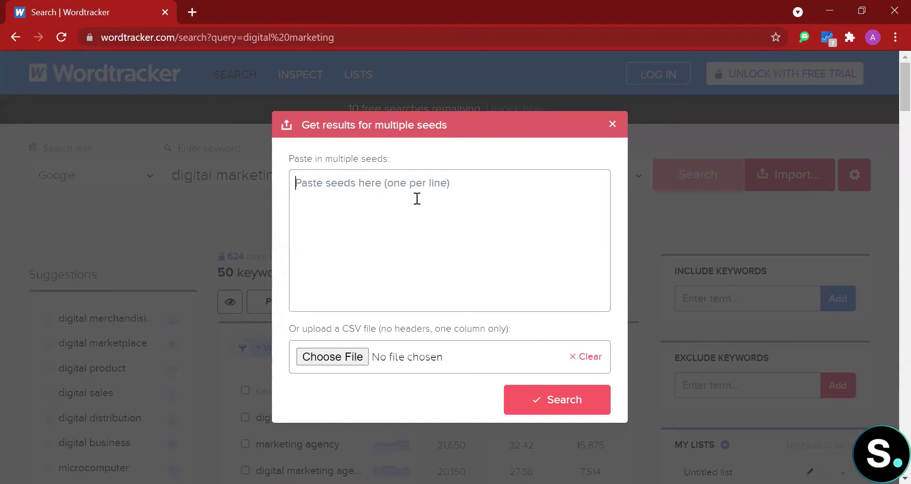
Close the import form and browse the 50 'digital marketing' results with volume, competition and IAAT
left_click(612, 123)
scroll(307, 127, "down", 1)
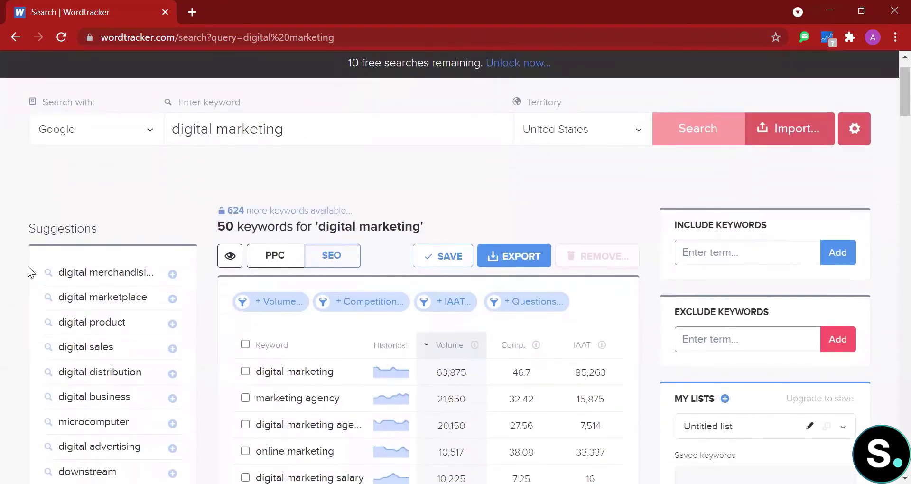
scroll(12, 317, "down", 4)
scroll(12, 317, "up", 4)
scroll(12, 317, "up", 1)
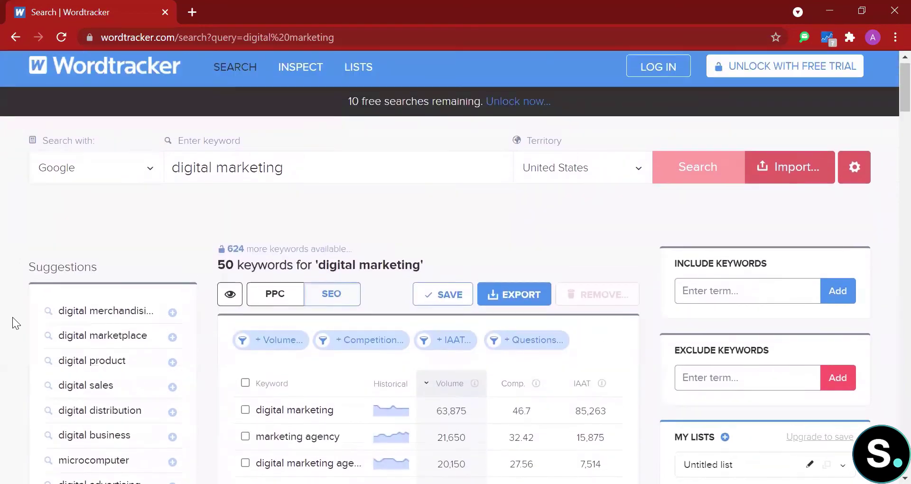
scroll(12, 316, "down", 4)
scroll(12, 317, "up", 3)
scroll(12, 317, "up", 1)
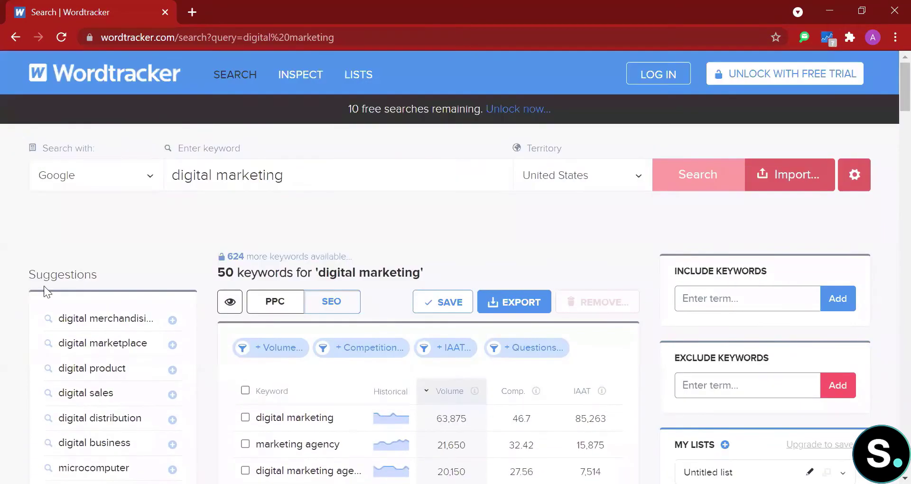
scroll(335, 241, "down", 1)
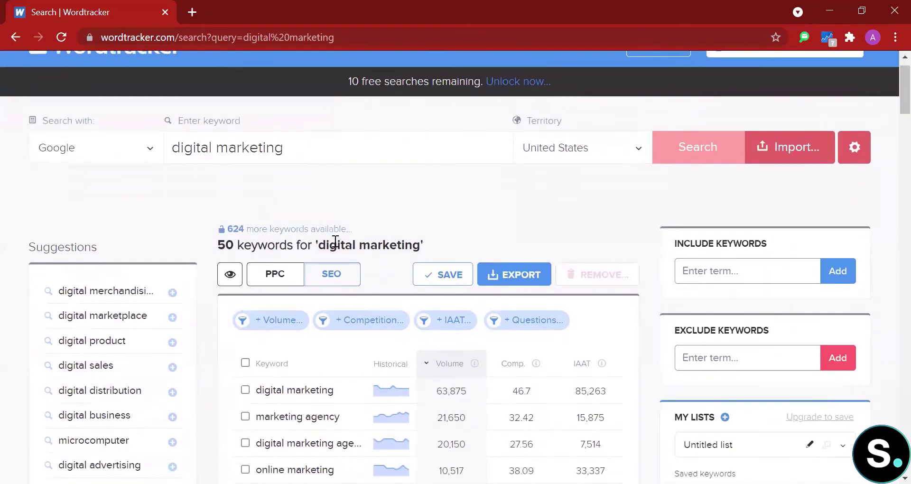
scroll(239, 229, "down", 2)
scroll(240, 230, "down", 6)
scroll(239, 230, "down", 4)
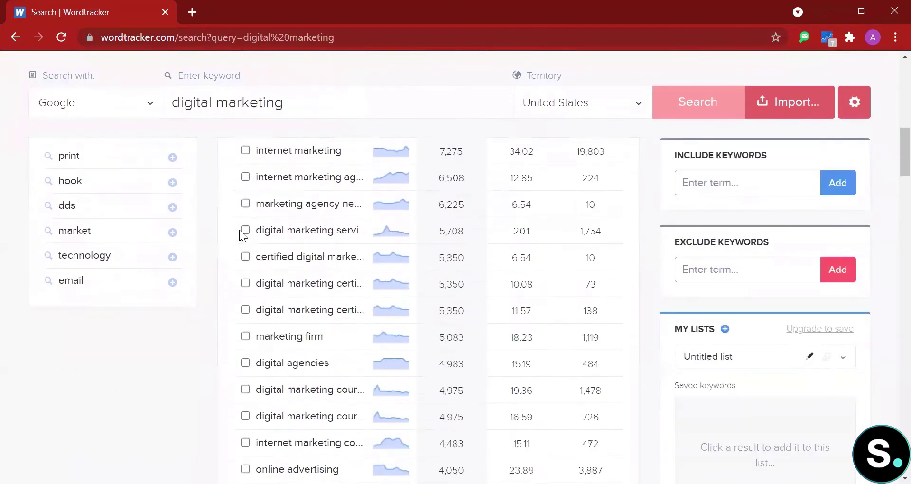
scroll(239, 230, "down", 3)
scroll(239, 230, "down", 4)
scroll(239, 230, "down", 3)
scroll(239, 229, "down", 3)
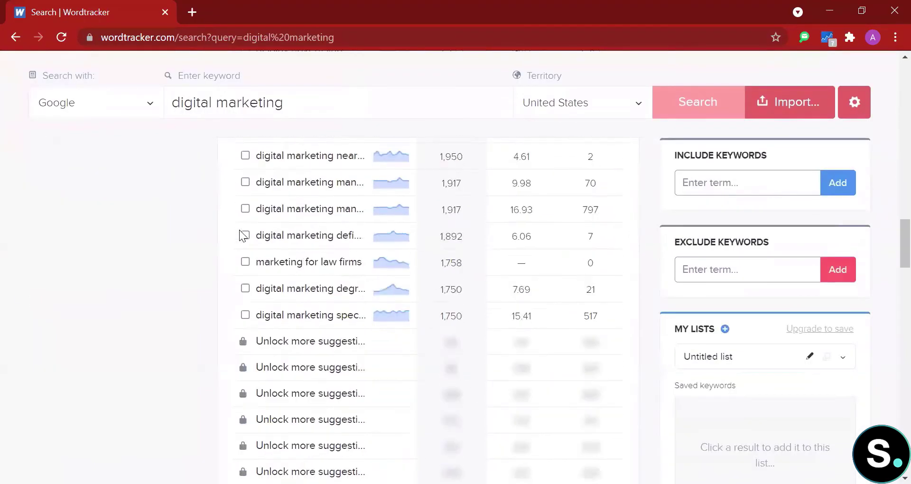
scroll(239, 229, "down", 1)
scroll(360, 308, "up", 1)
scroll(361, 309, "up", 8)
scroll(360, 309, "up", 5)
scroll(361, 309, "up", 1)
scroll(360, 309, "up", 3)
scroll(361, 309, "up", 1)
scroll(360, 307, "up", 2)
scroll(406, 294, "up", 3)
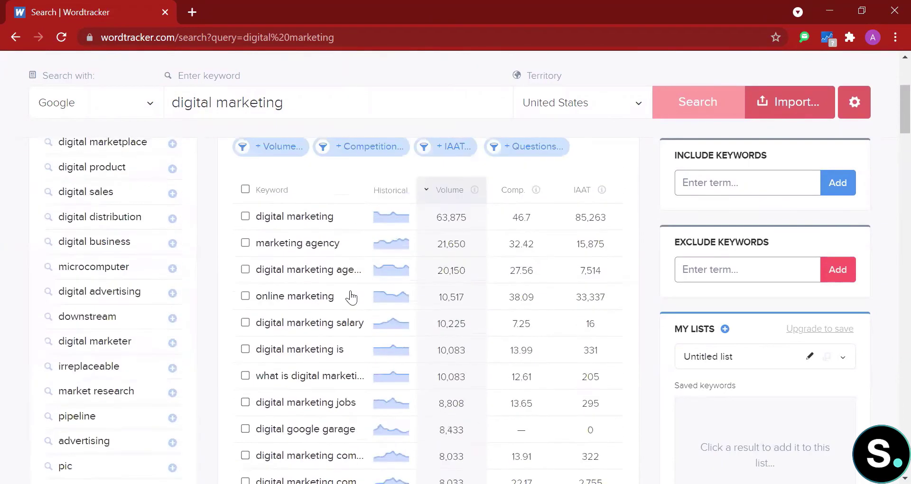
scroll(327, 261, "up", 1)
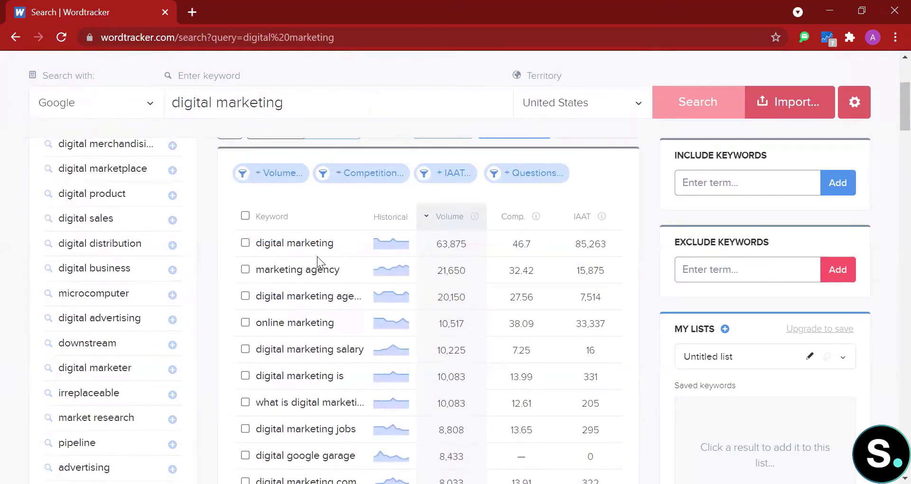
scroll(369, 241, "up", 1)
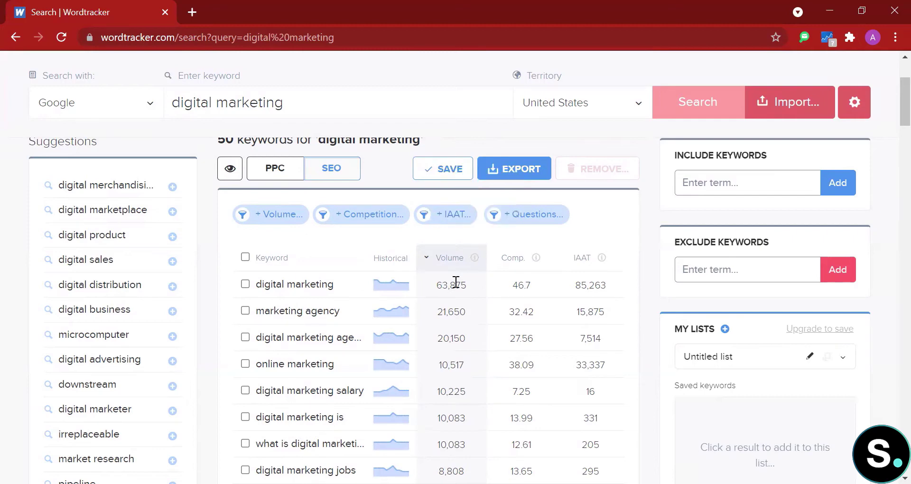
scroll(470, 262, "down", 1)
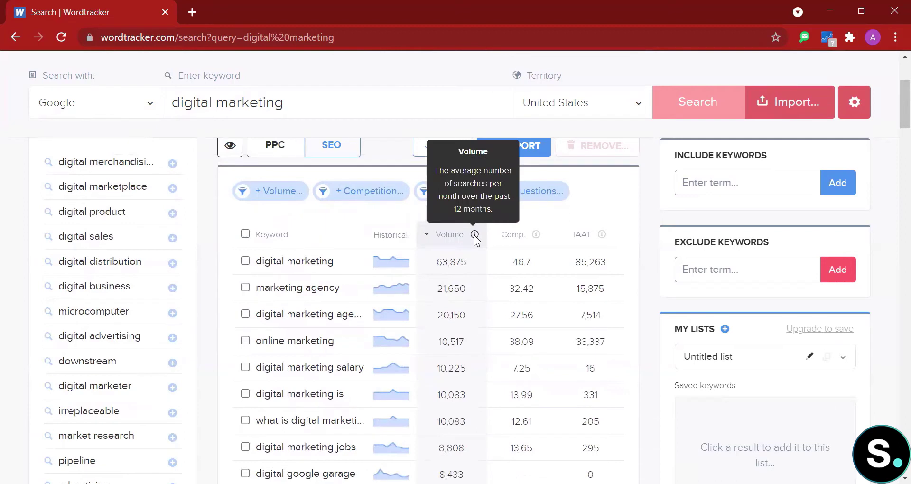
mouse_move(602, 257)
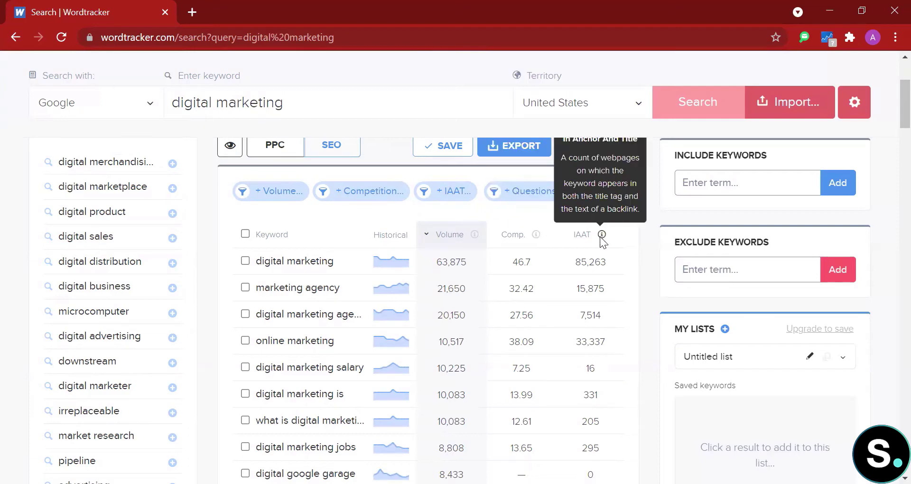
scroll(602, 239, "up", 1)
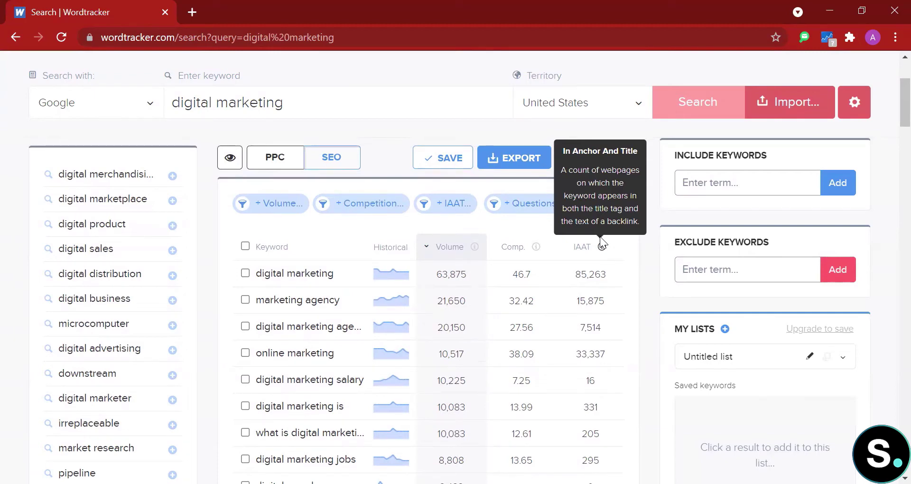
scroll(281, 286, "up", 1)
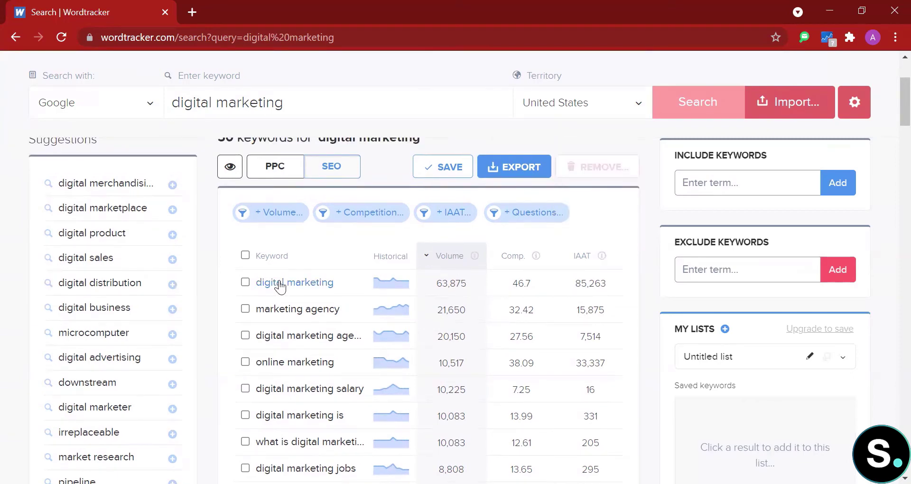
scroll(280, 286, "down", 2)
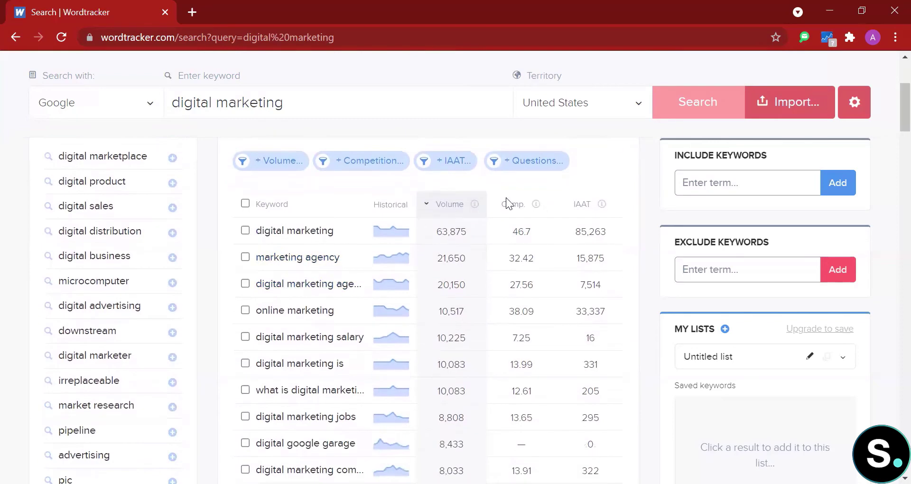
scroll(259, 247, "down", 2)
scroll(259, 247, "down", 3)
scroll(259, 247, "up", 1)
scroll(260, 247, "up", 2)
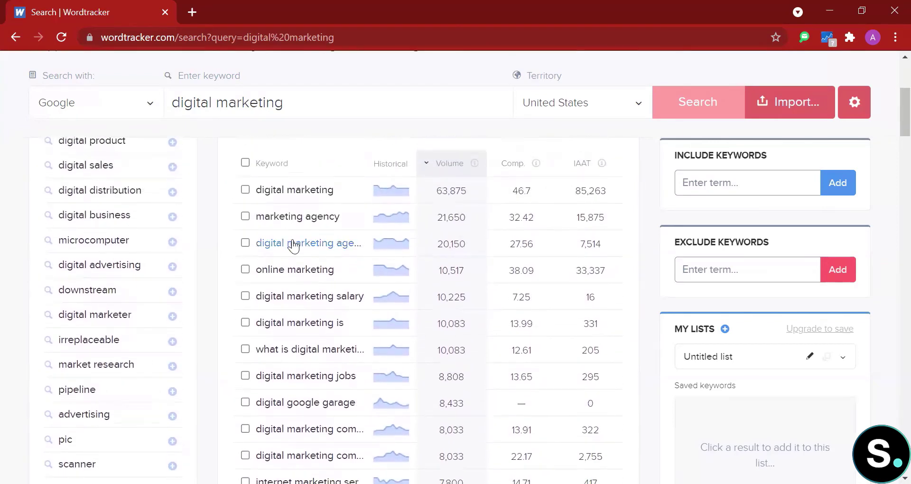
Tick result keywords including 'digital marketing salary' and 'digital marketing is'
left_click(245, 243)
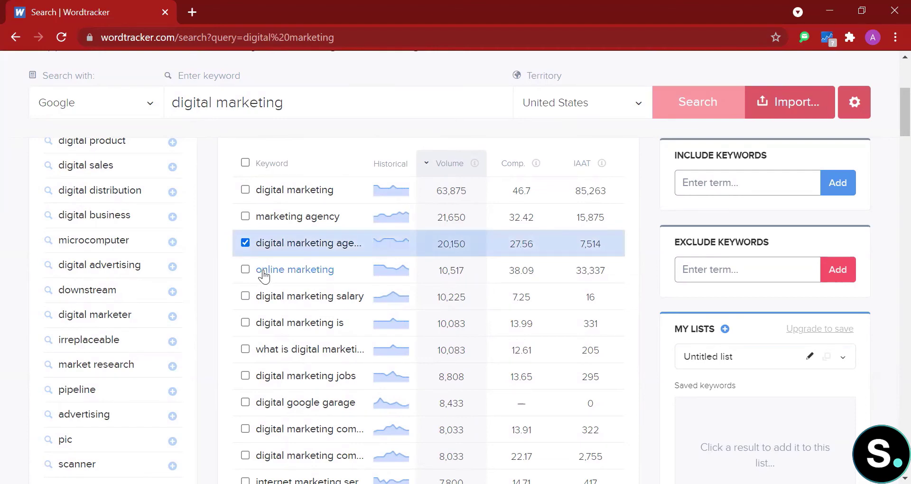
scroll(247, 304, "down", 2)
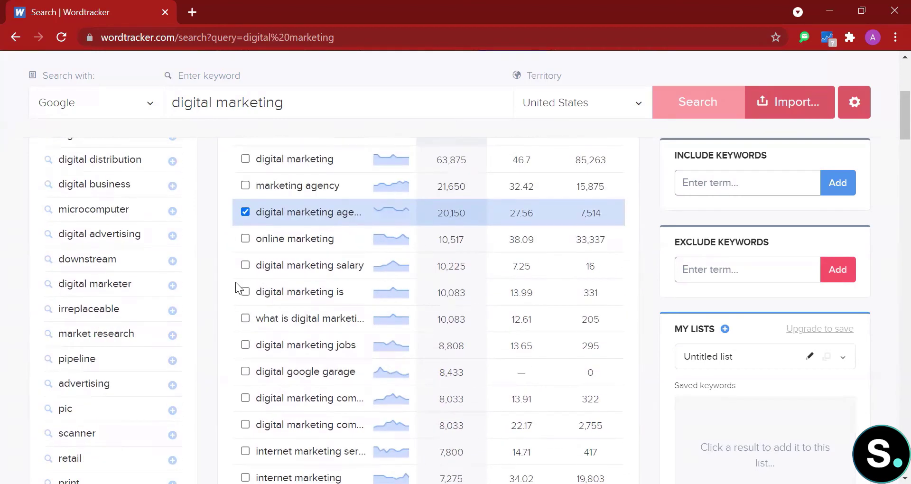
left_click(245, 265)
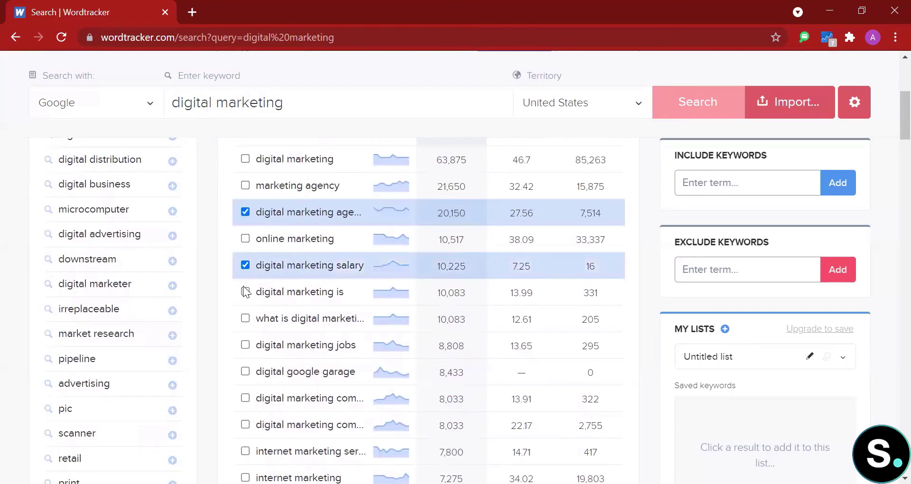
left_click(245, 292)
key("Escape")
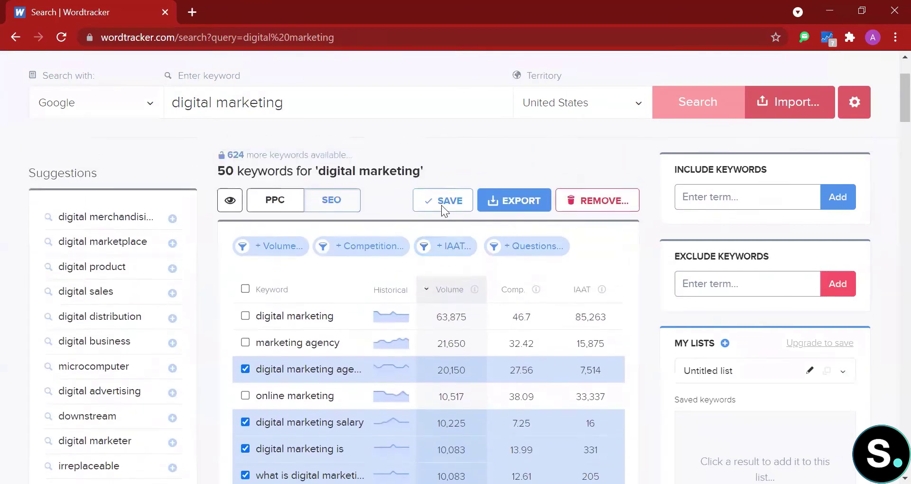
Save the ticked keywords to a list and dismiss the free-trial sign-up offer
left_click(441, 207)
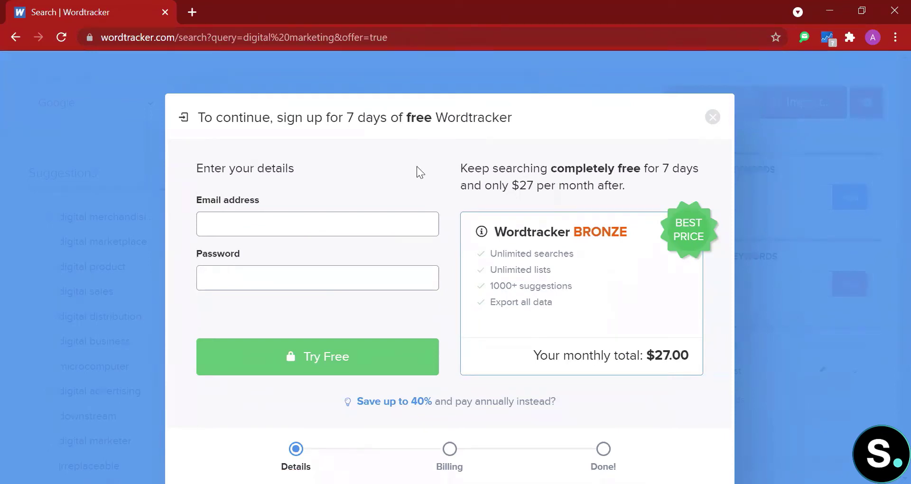
scroll(416, 166, "down", 1)
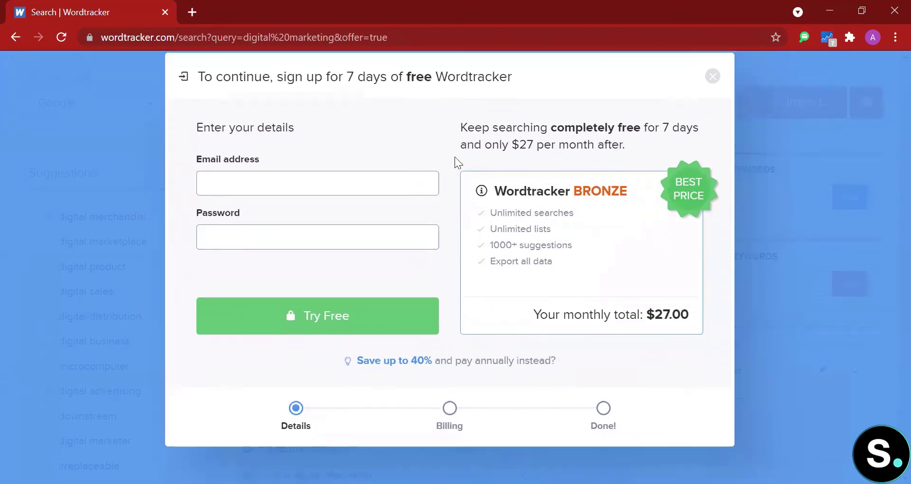
left_click(713, 77)
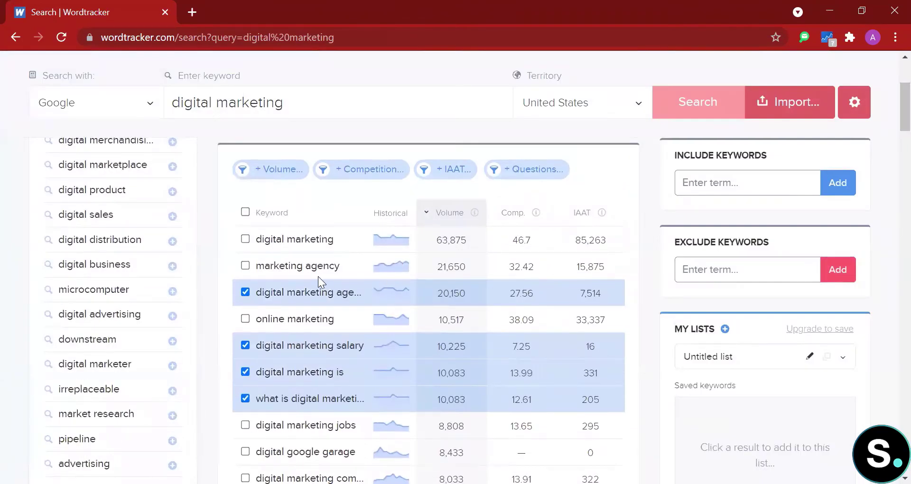
Filter the results to search volume up to 26323 and competition up to 21
scroll(317, 276, "up", 1)
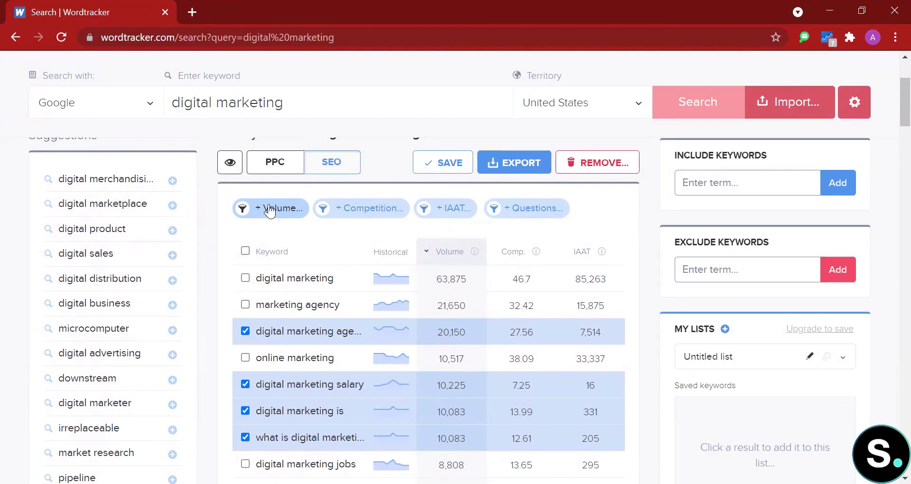
left_click(268, 205)
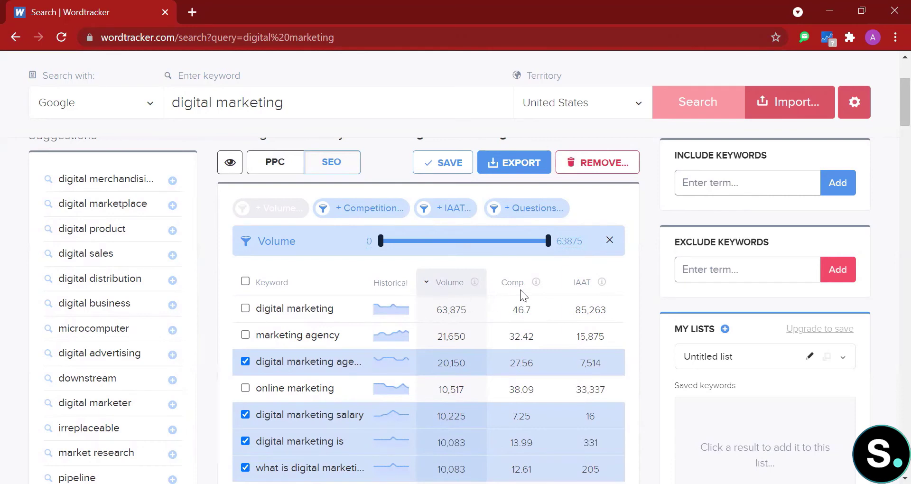
left_click_drag(548, 241, 465, 245)
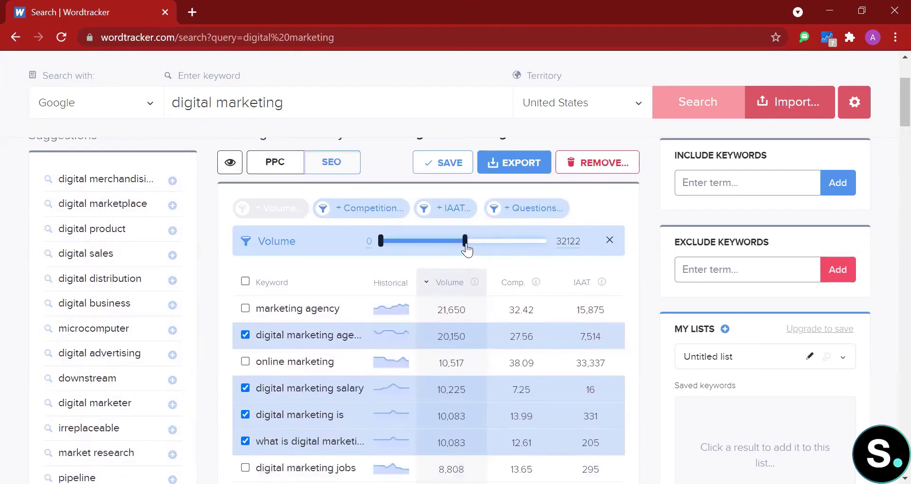
left_click_drag(467, 249, 452, 250)
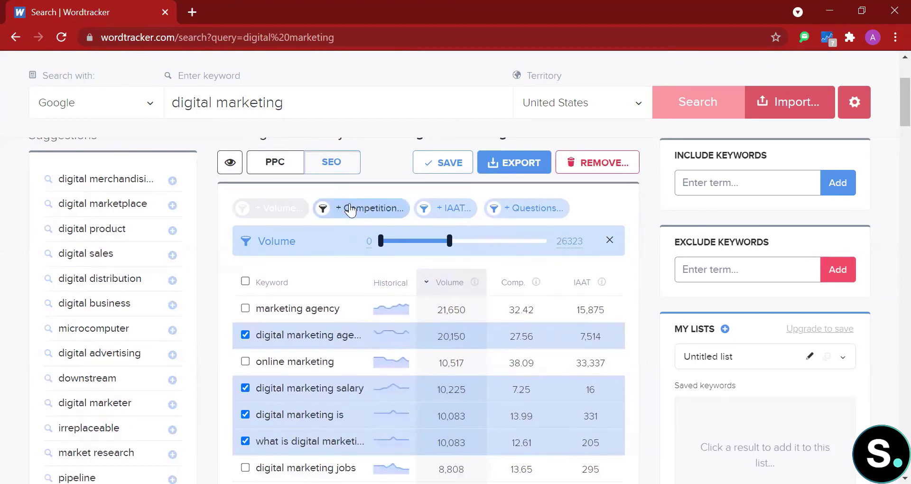
left_click(350, 209)
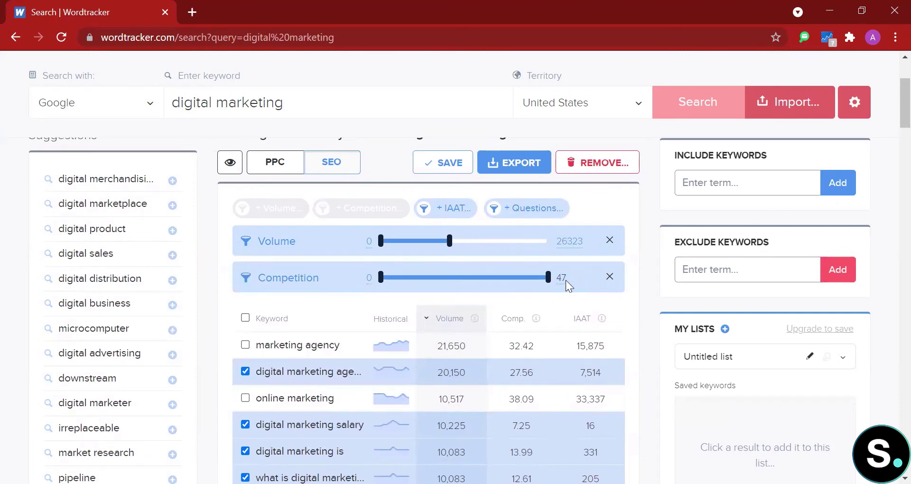
left_click_drag(547, 279, 453, 280)
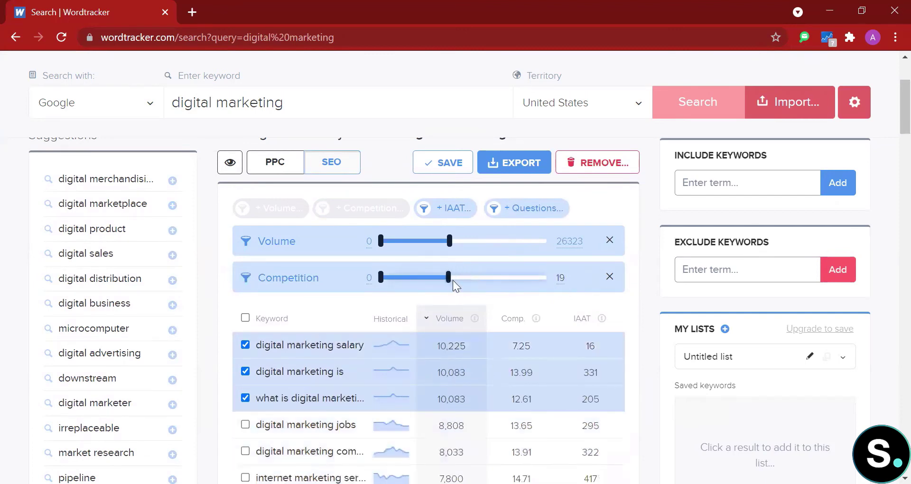
left_click(445, 208)
Add an IAAT filter up to 52829, remove the Questions filter, and review the 38 remaining keywords
left_click(527, 209)
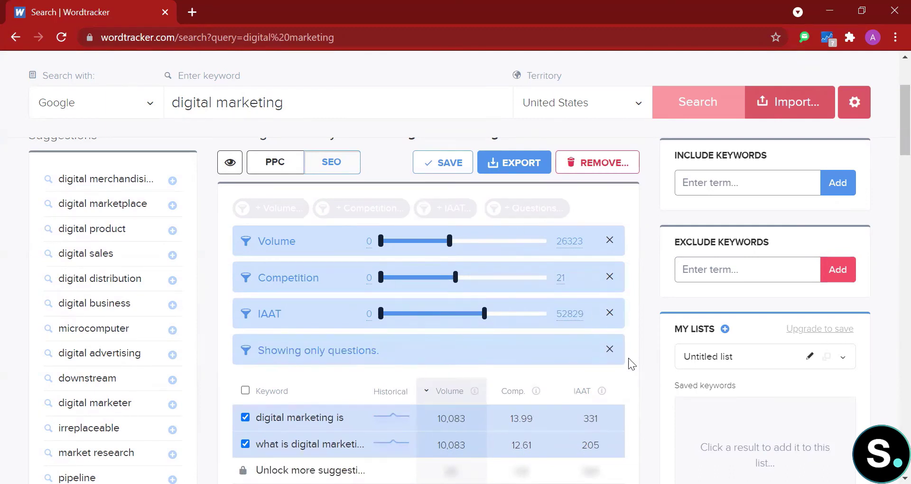
left_click(609, 350)
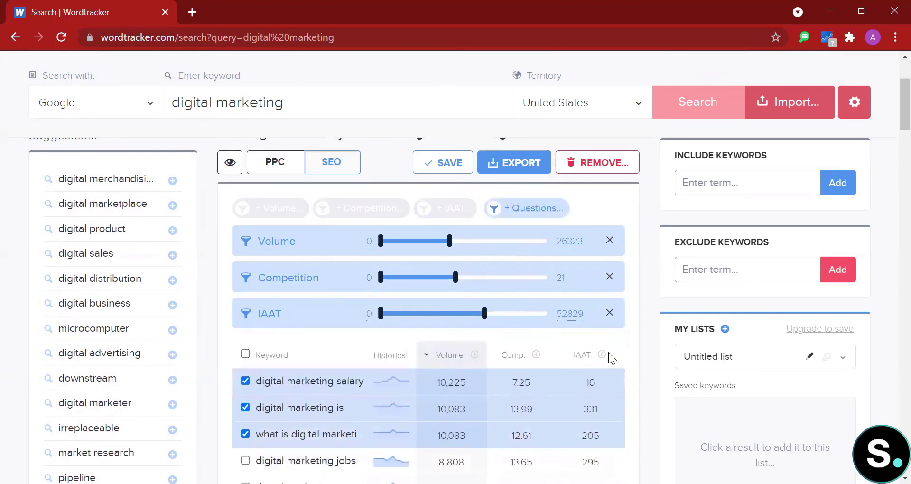
scroll(628, 305, "down", 5)
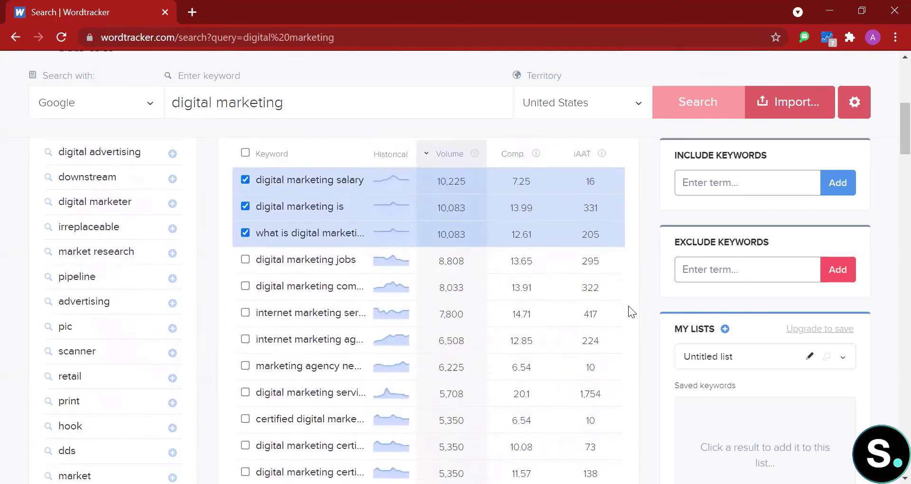
scroll(628, 306, "down", 1)
scroll(628, 306, "down", 6)
scroll(628, 305, "down", 8)
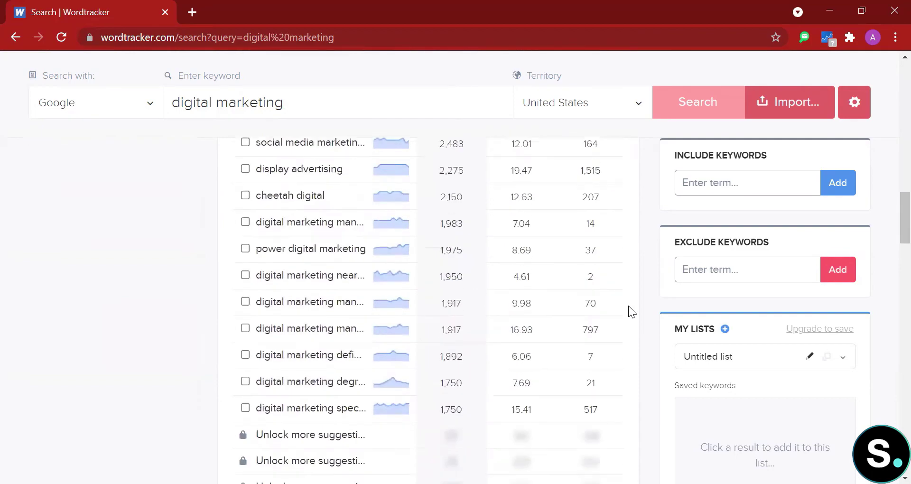
scroll(629, 306, "down", 1)
scroll(628, 305, "up", 4)
scroll(628, 306, "up", 15)
scroll(628, 306, "up", 3)
scroll(628, 306, "down", 3)
scroll(628, 305, "down", 3)
scroll(628, 306, "down", 2)
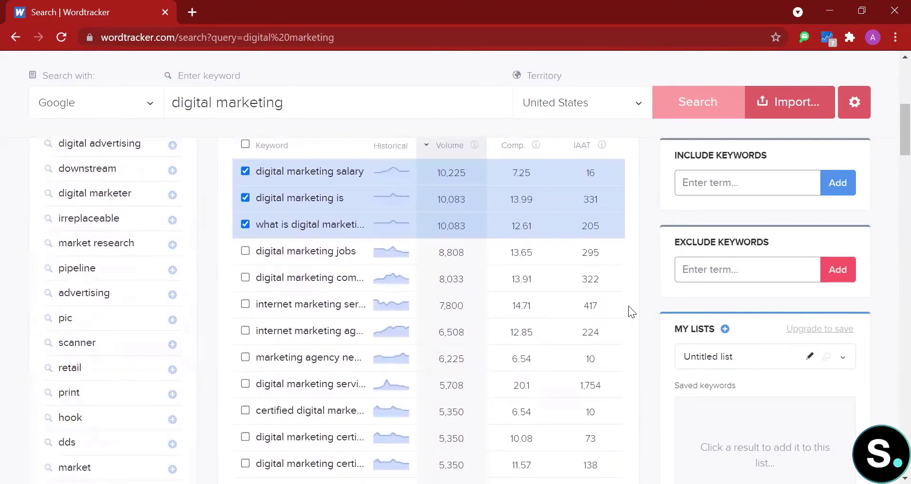
scroll(351, 238, "up", 2)
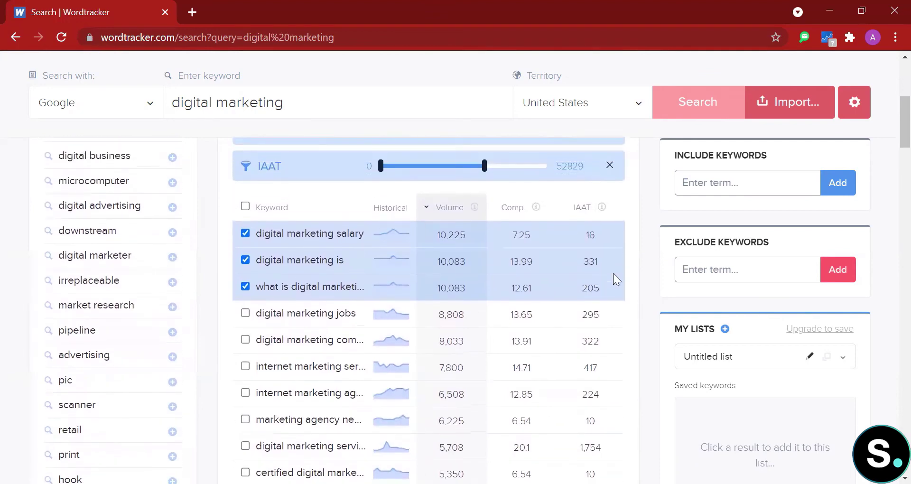
scroll(613, 273, "up", 1)
scroll(657, 259, "up", 4)
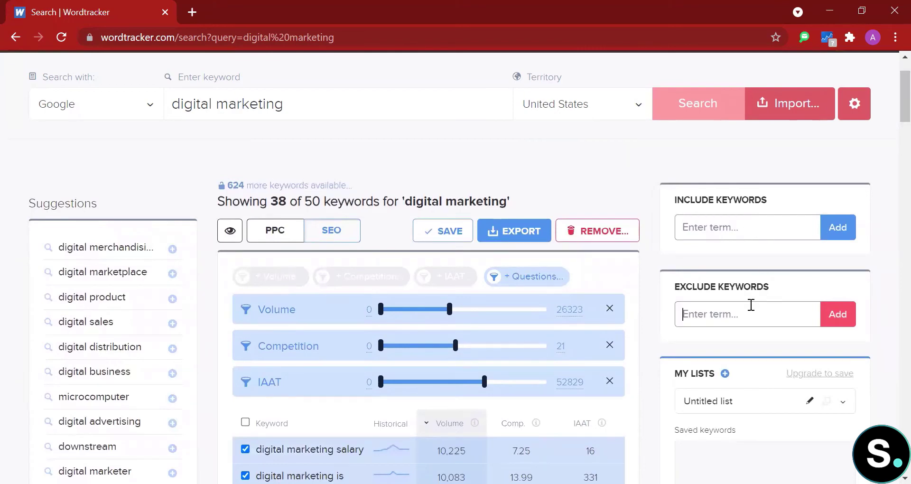
scroll(605, 323, "down", 4)
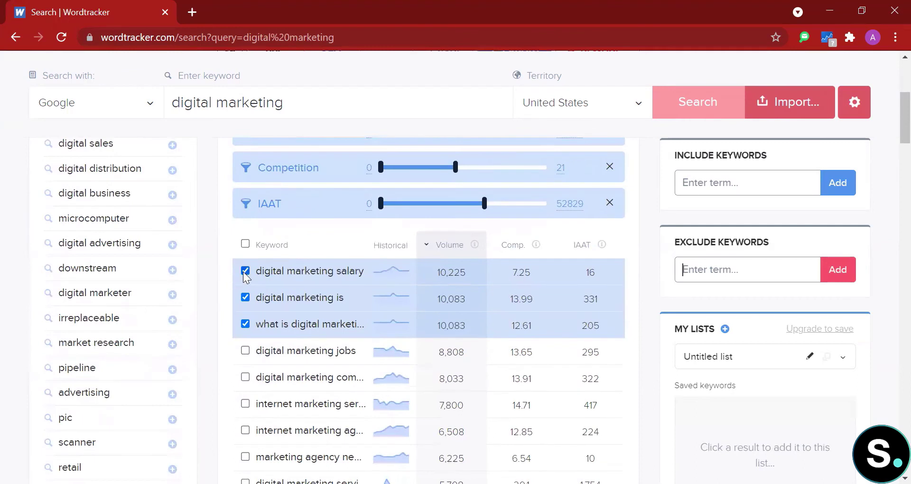
left_click(245, 270)
left_click(245, 297)
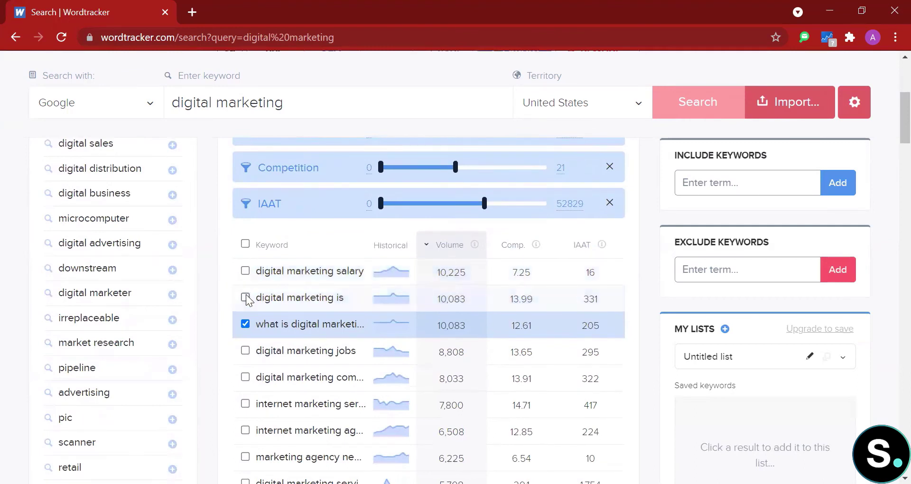
left_click(246, 323)
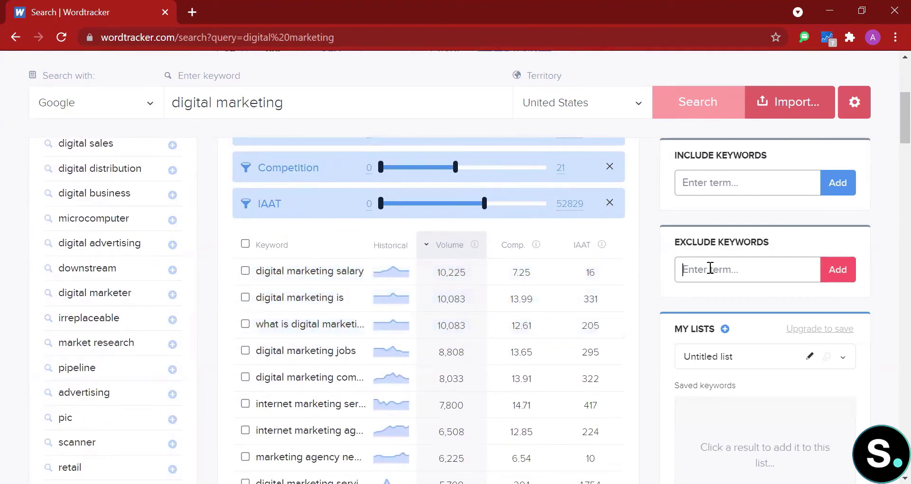
type("sala")
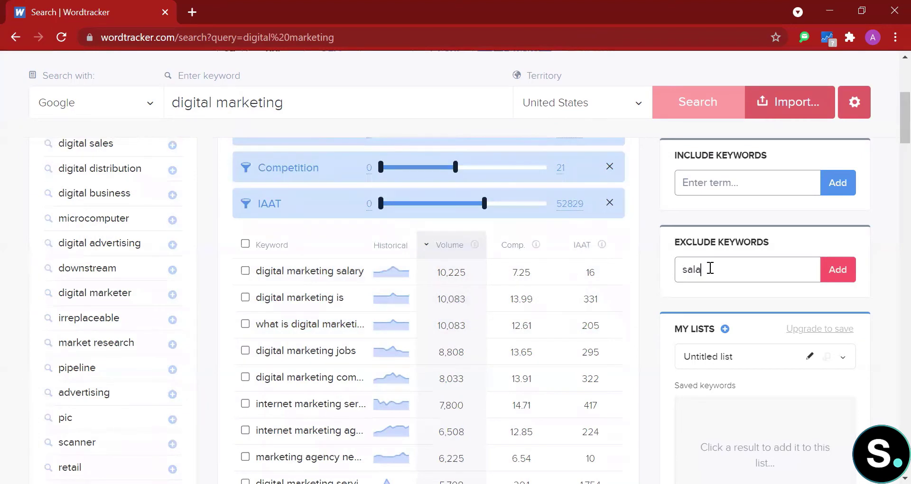
type("ry")
key("Return")
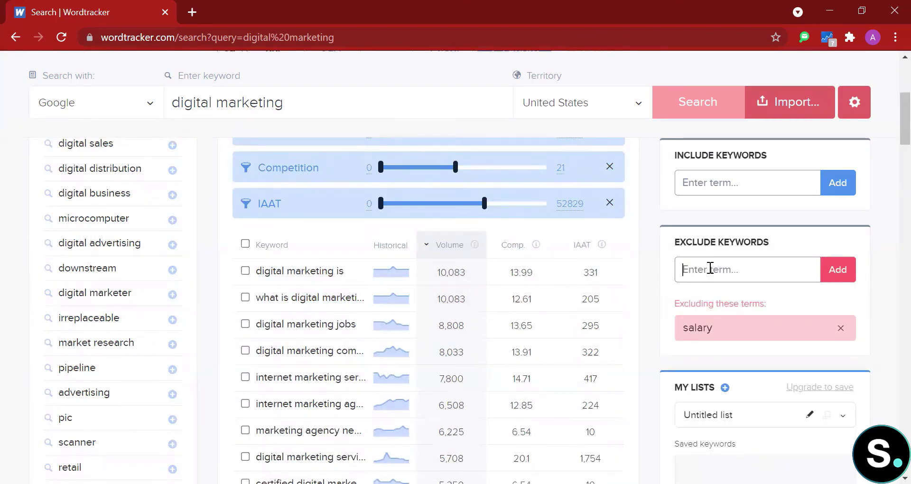
type("jobs")
key("Return")
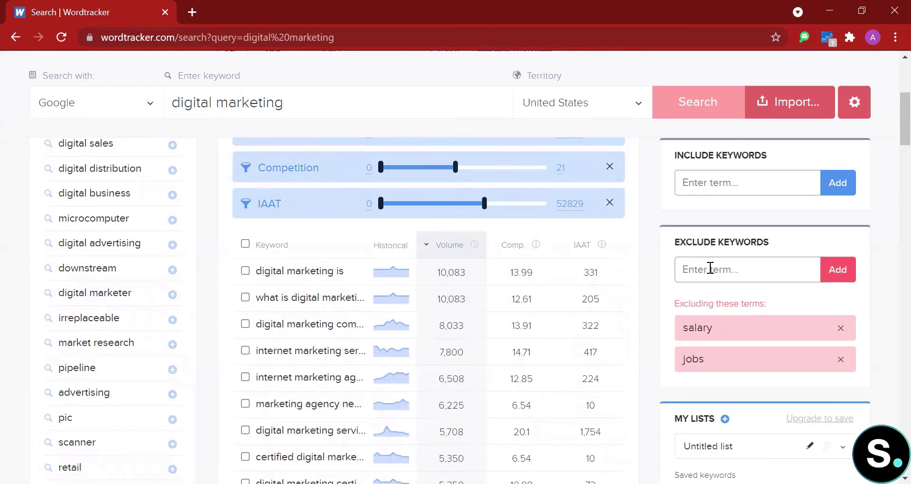
scroll(702, 261, "up", 1)
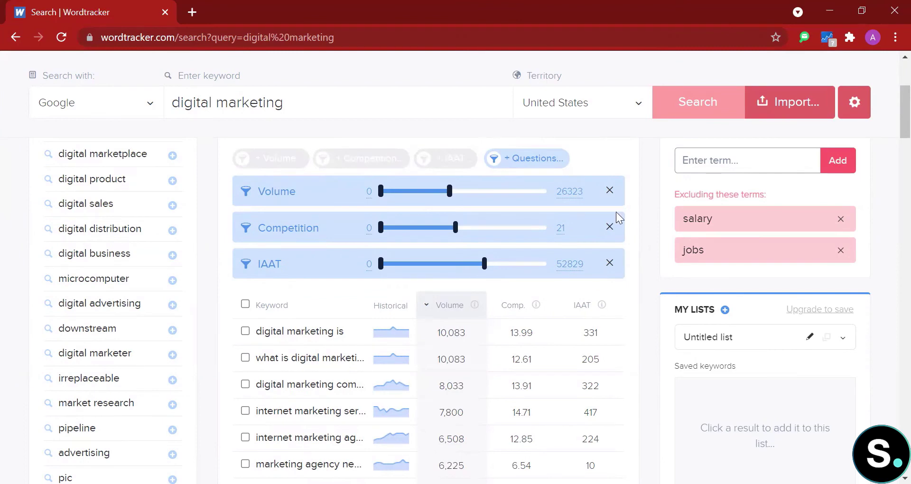
scroll(309, 393, "down", 1)
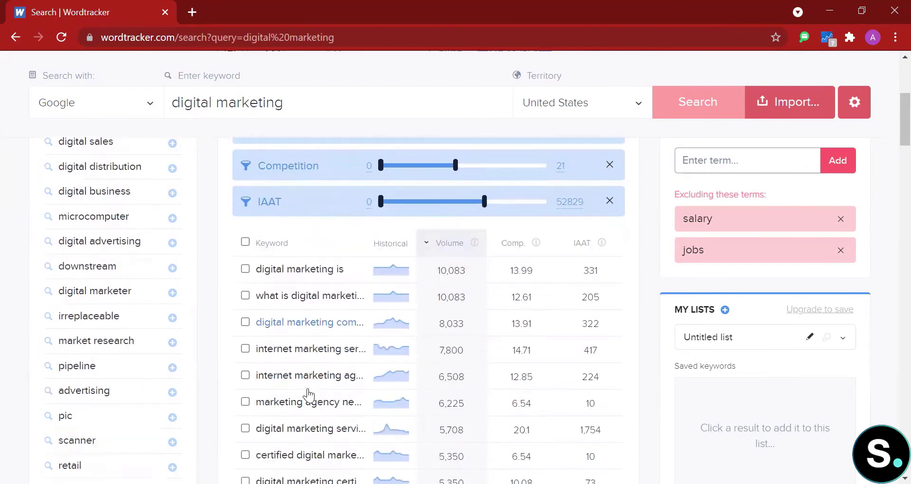
scroll(308, 394, "down", 5)
scroll(308, 394, "down", 1)
scroll(308, 394, "down", 2)
scroll(309, 393, "down", 1)
scroll(308, 393, "up", 5)
scroll(308, 393, "up", 1)
scroll(309, 393, "up", 4)
scroll(308, 388, "down", 1)
scroll(308, 388, "down", 4)
scroll(273, 243, "up", 2)
scroll(274, 247, "up", 1)
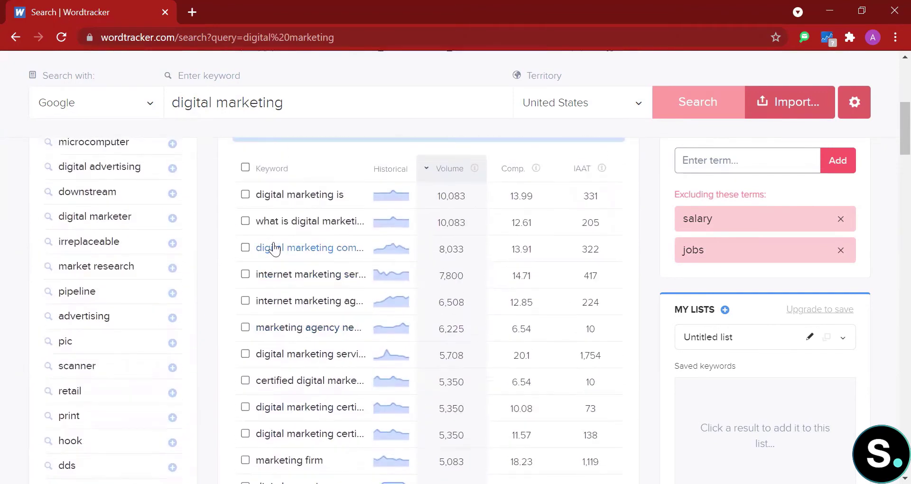
scroll(274, 247, "up", 1)
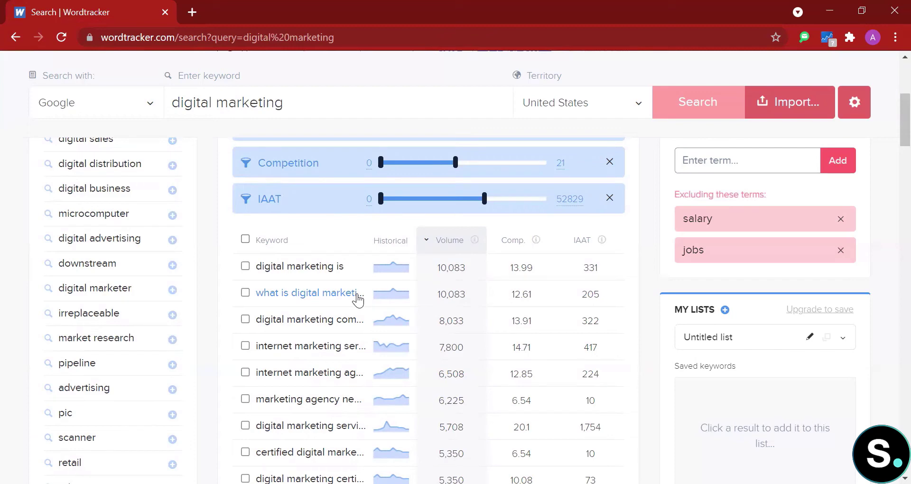
Save 'digital marketing is', 'what is digital marketing' and 'digital marketing companies' to the Untitled list
scroll(332, 300, "up", 1)
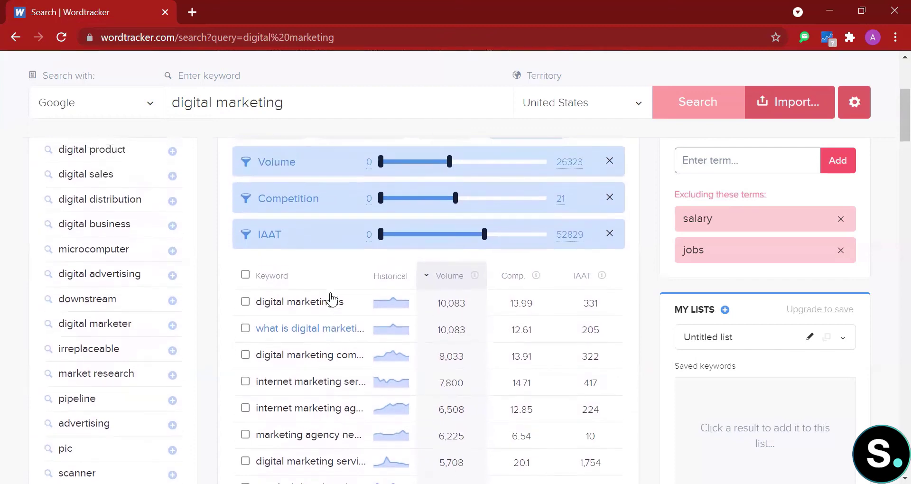
scroll(332, 296, "up", 1)
scroll(330, 292, "up", 3)
scroll(331, 292, "down", 2)
scroll(330, 292, "down", 5)
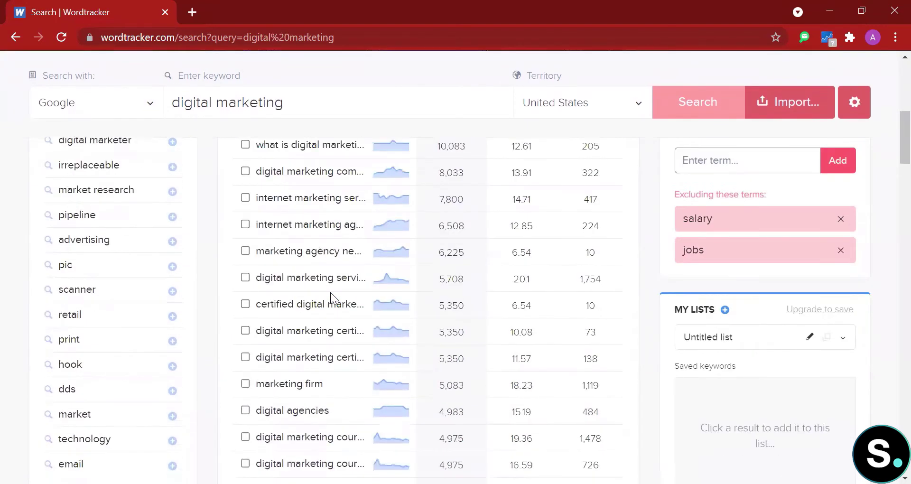
scroll(331, 292, "up", 1)
scroll(330, 292, "up", 5)
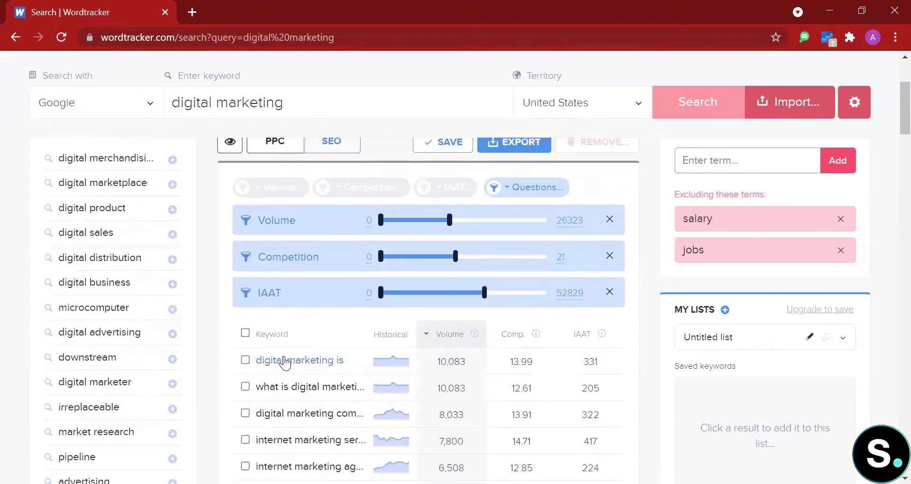
left_click(285, 361)
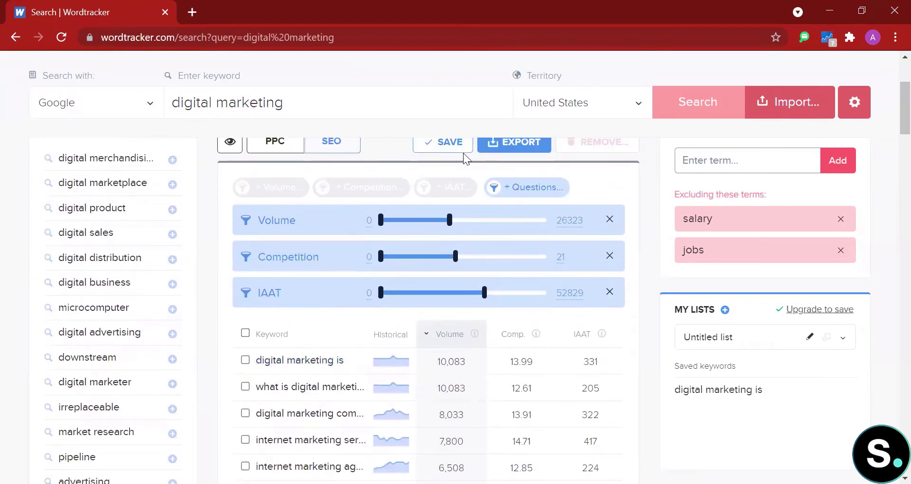
scroll(308, 384, "down", 1)
left_click(291, 346)
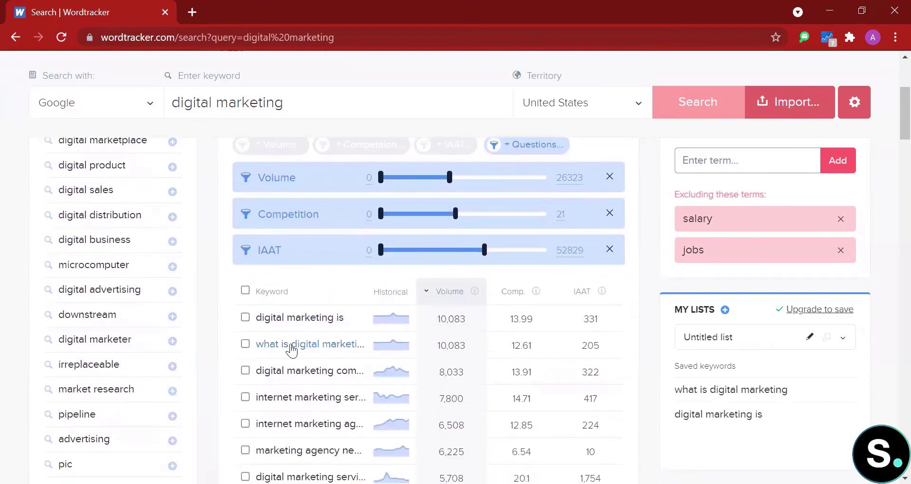
scroll(291, 350, "down", 1)
left_click(283, 319)
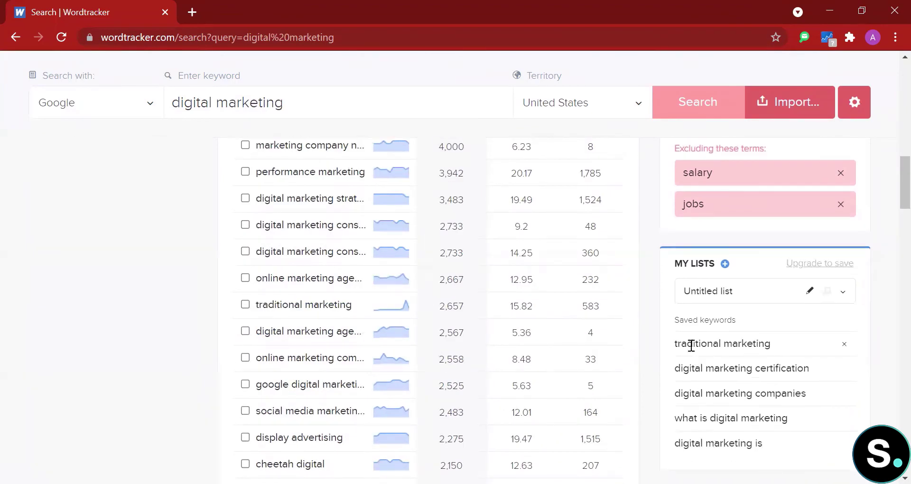
Save 'digital marketing definition' and 'digital marketing manager' to the Untitled list
scroll(709, 354, "down", 3)
left_click(732, 301)
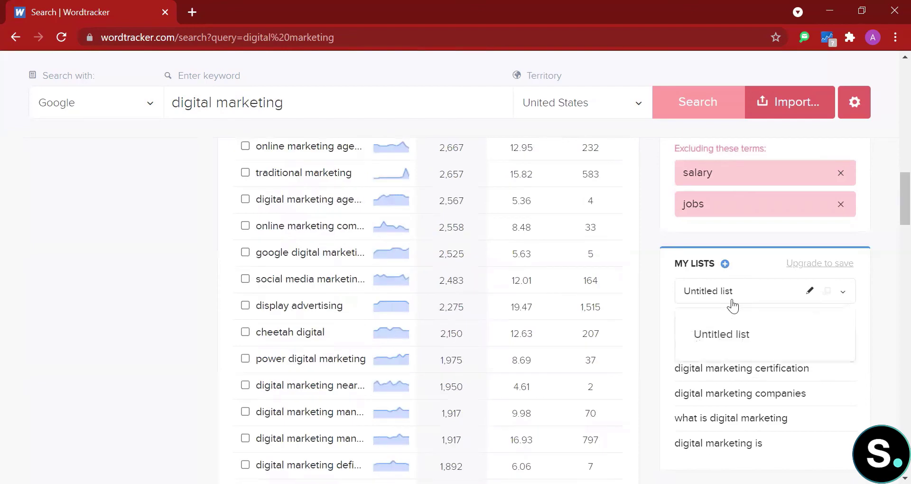
left_click(732, 306)
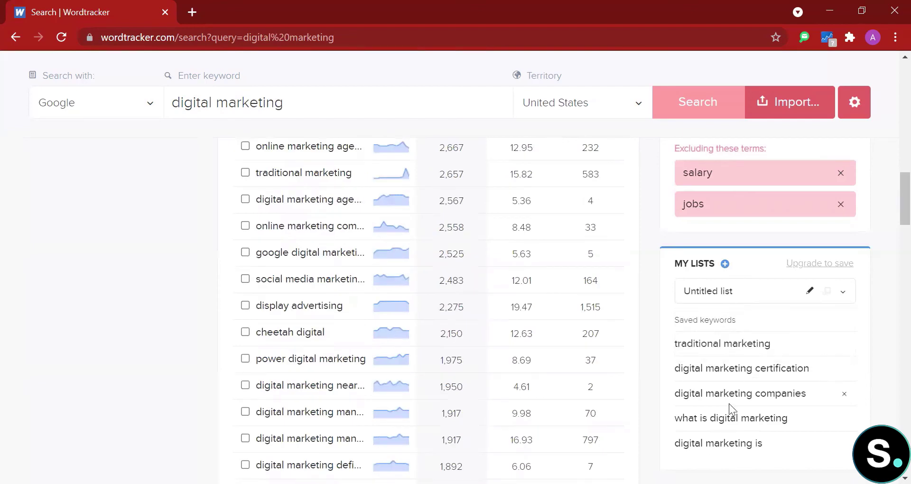
scroll(729, 403, "down", 5)
scroll(729, 403, "down", 1)
left_click(311, 227)
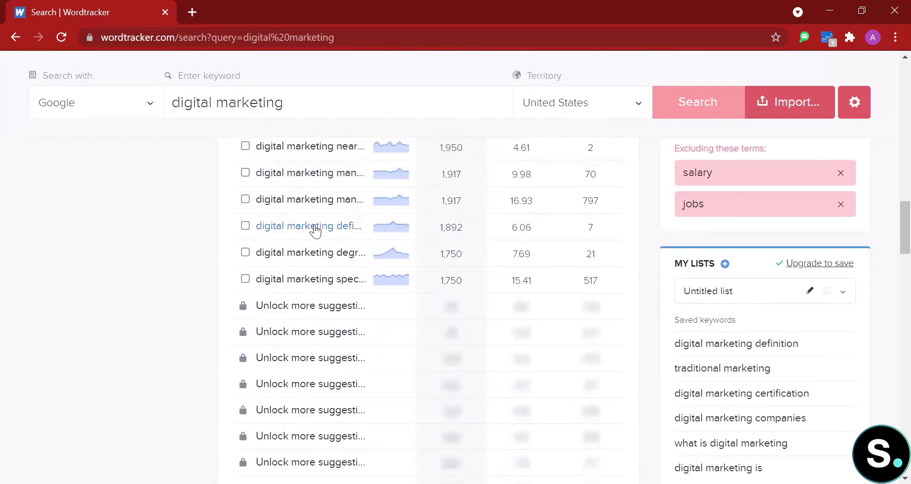
left_click(292, 196)
scroll(433, 240, "up", 1)
scroll(433, 240, "up", 1)
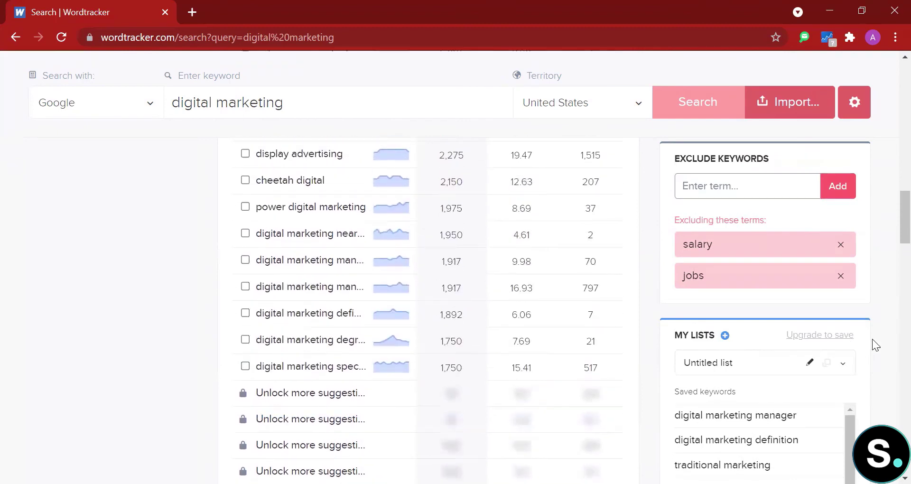
scroll(872, 338, "down", 3)
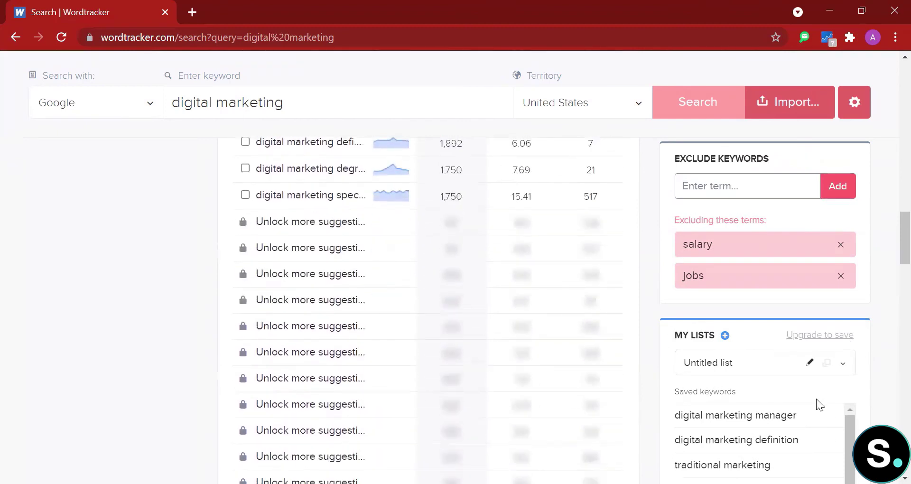
scroll(740, 406, "down", 1)
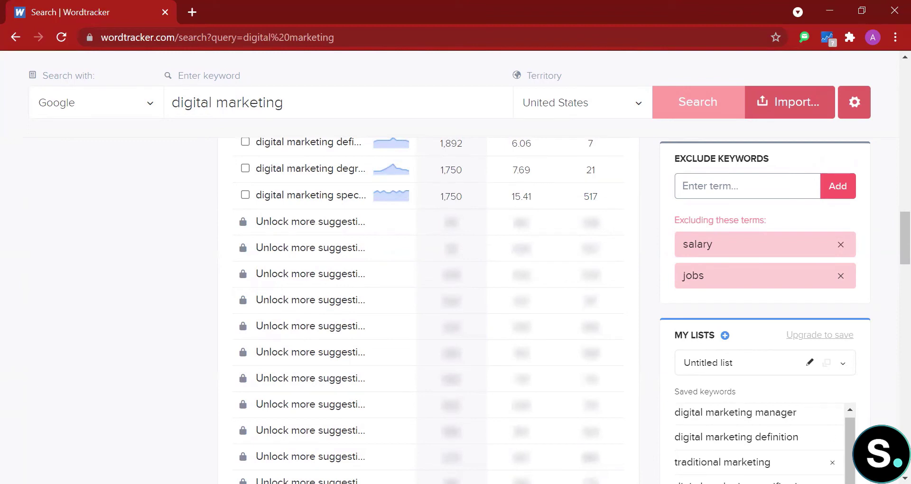
scroll(737, 458, "down", 3)
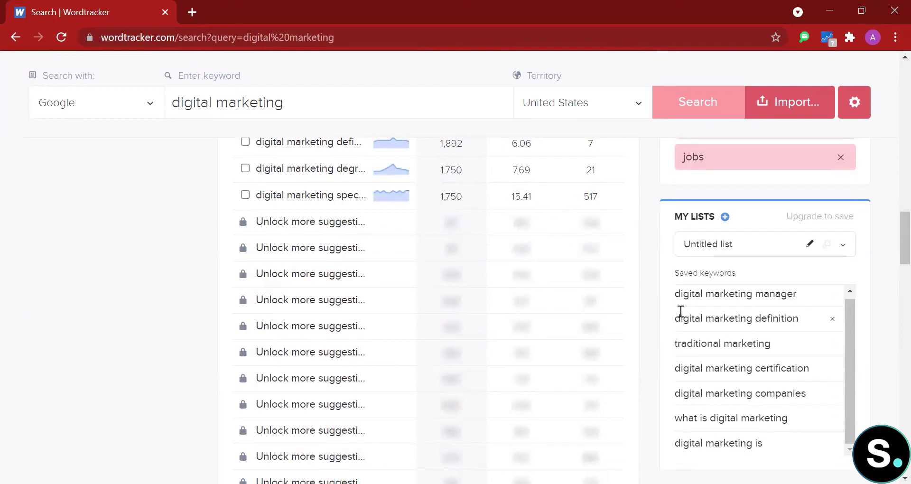
scroll(560, 285, "up", 10)
scroll(560, 285, "up", 6)
scroll(560, 289, "up", 4)
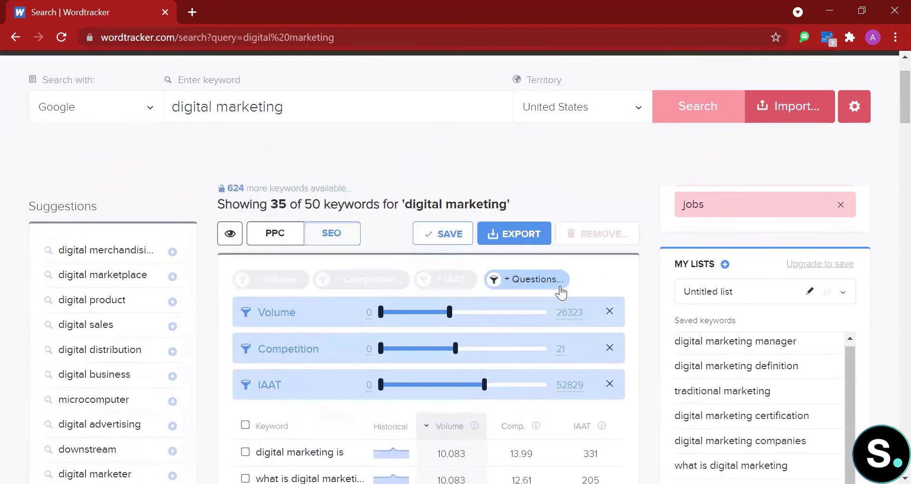
left_click(514, 257)
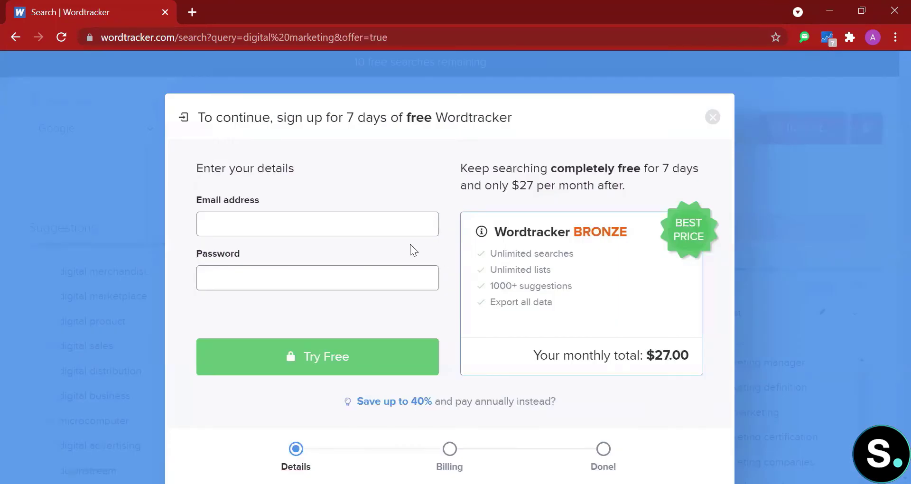
scroll(410, 244, "down", 1)
scroll(505, 422, "up", 1)
scroll(505, 422, "down", 1)
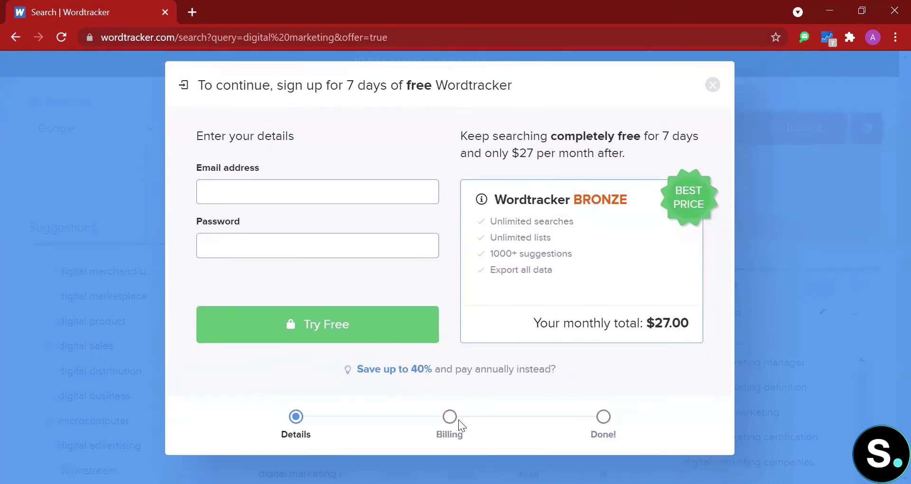
left_click(712, 85)
scroll(561, 355, "down", 5)
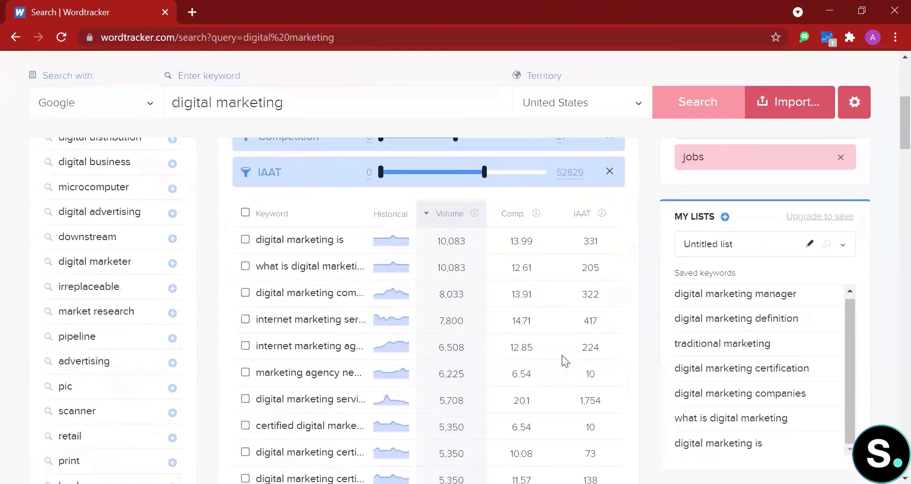
scroll(562, 355, "down", 1)
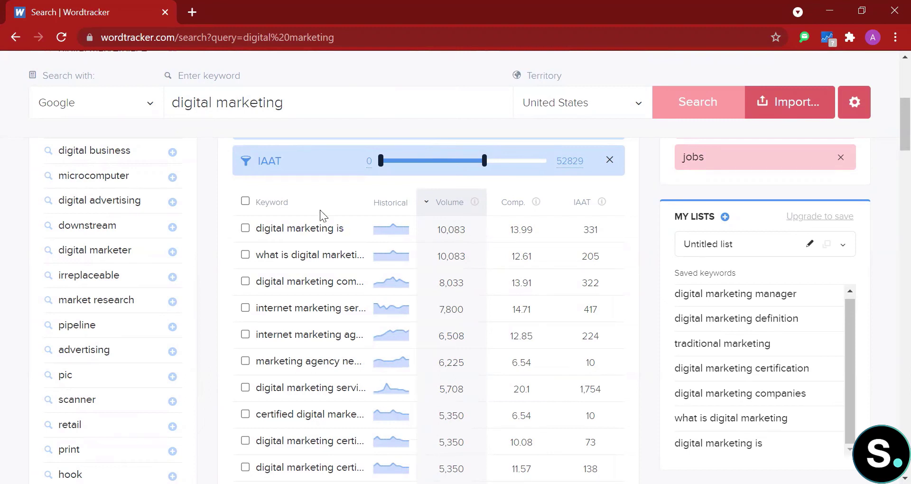
mouse_move(391, 241)
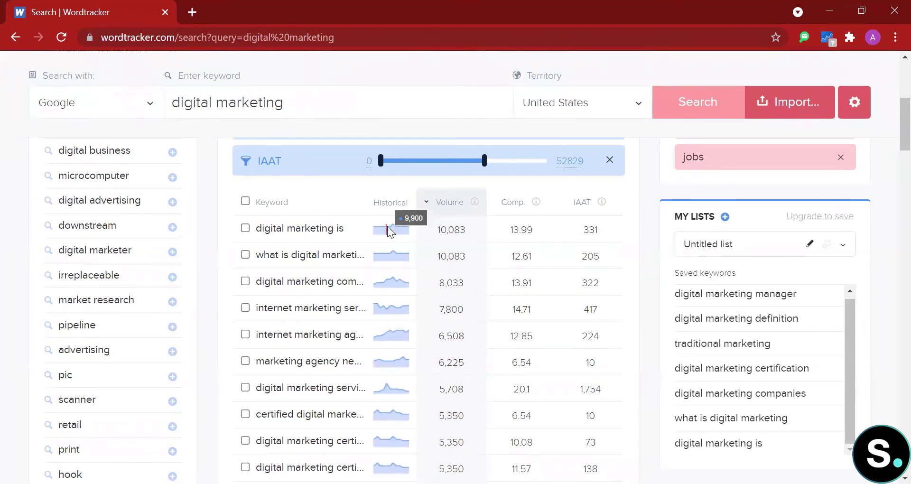
scroll(615, 381, "down", 1)
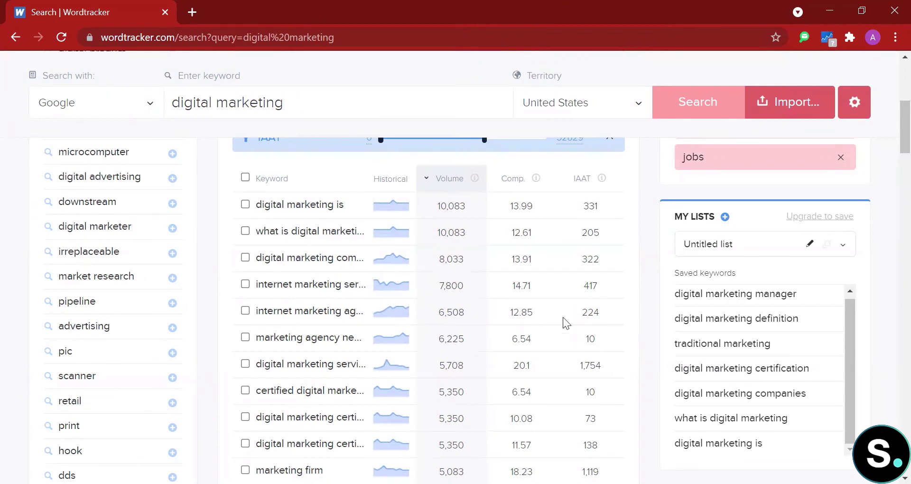
scroll(563, 318, "up", 4)
scroll(563, 318, "up", 3)
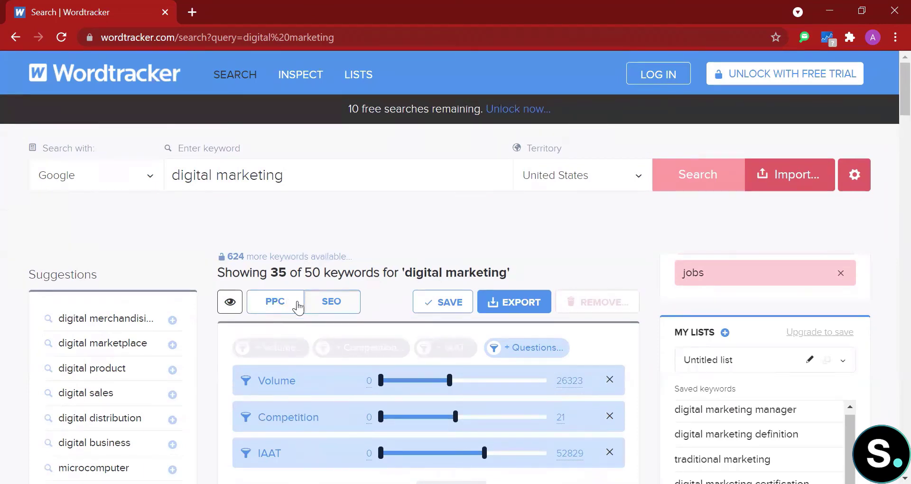
Switch the results to PPC view, showing PPC Comp. and CPC columns
left_click(296, 308)
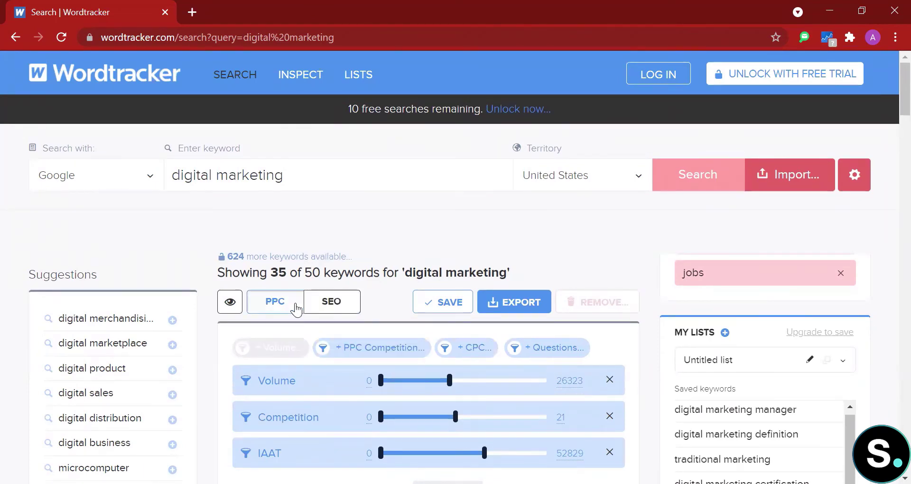
scroll(296, 308, "down", 2)
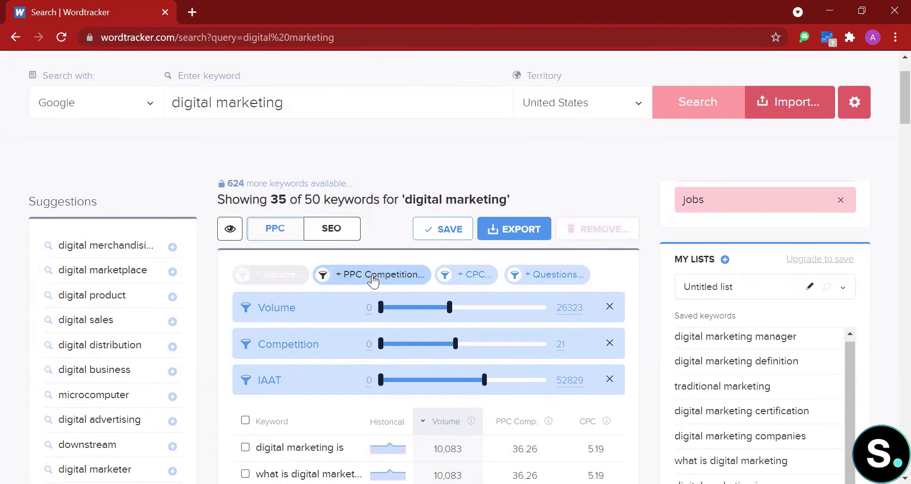
scroll(373, 280, "down", 3)
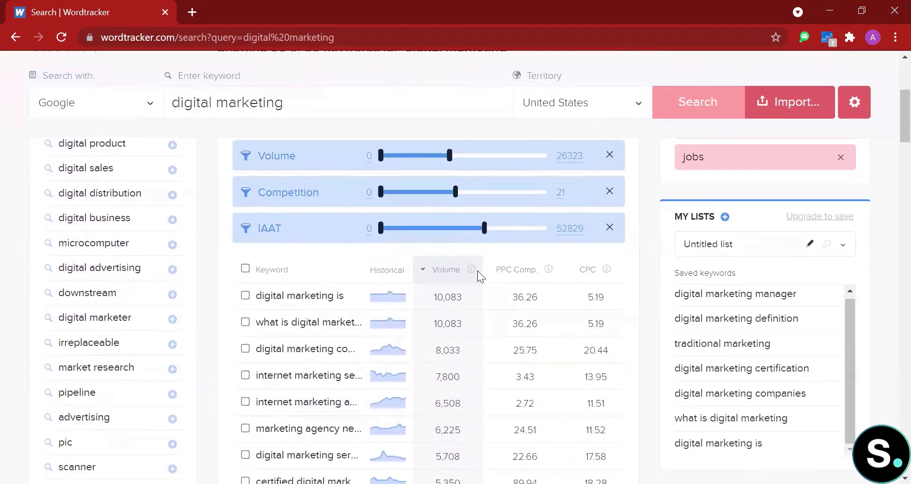